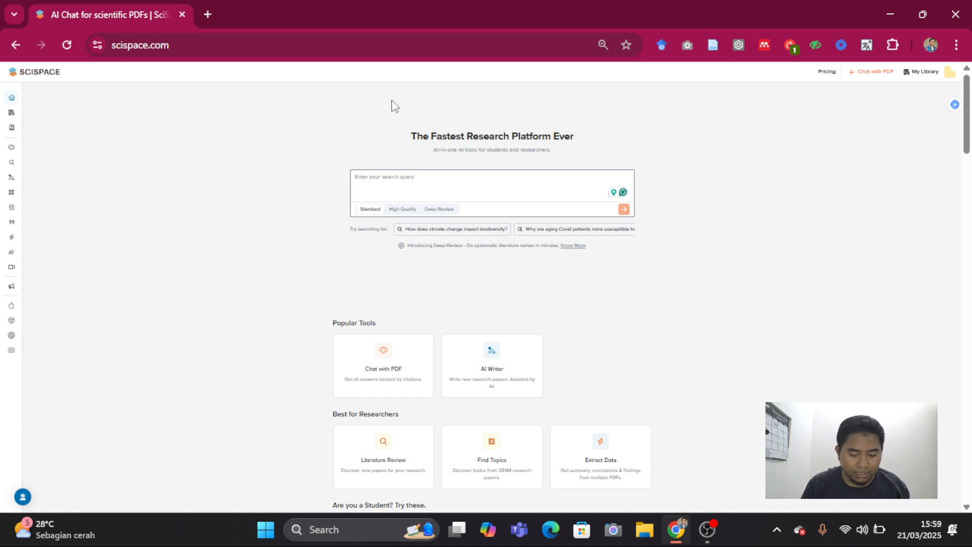
- Enter the research query "INTERVENTION PSYCHOEDUCATION FOR SCHIZOFRENIA" in the search box
text(INTER)
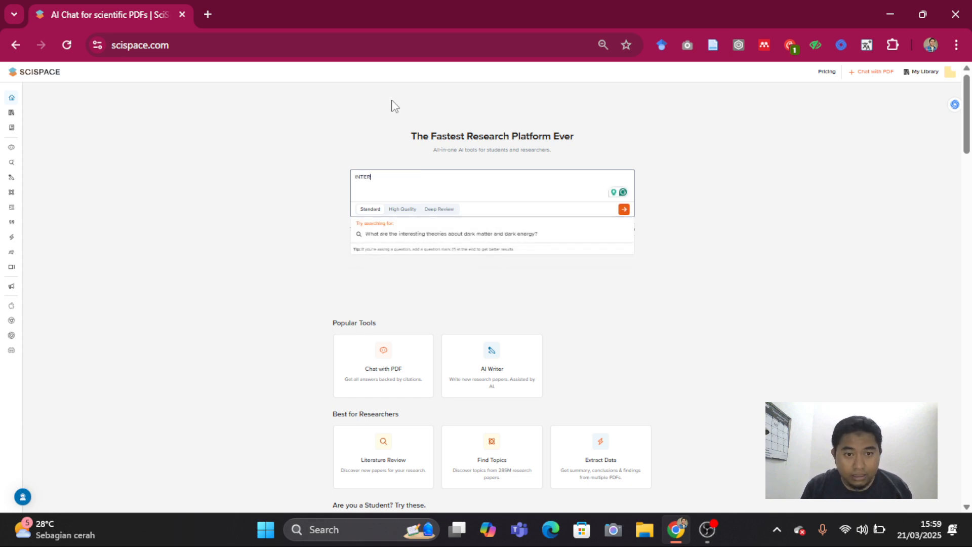
text(VENTION)
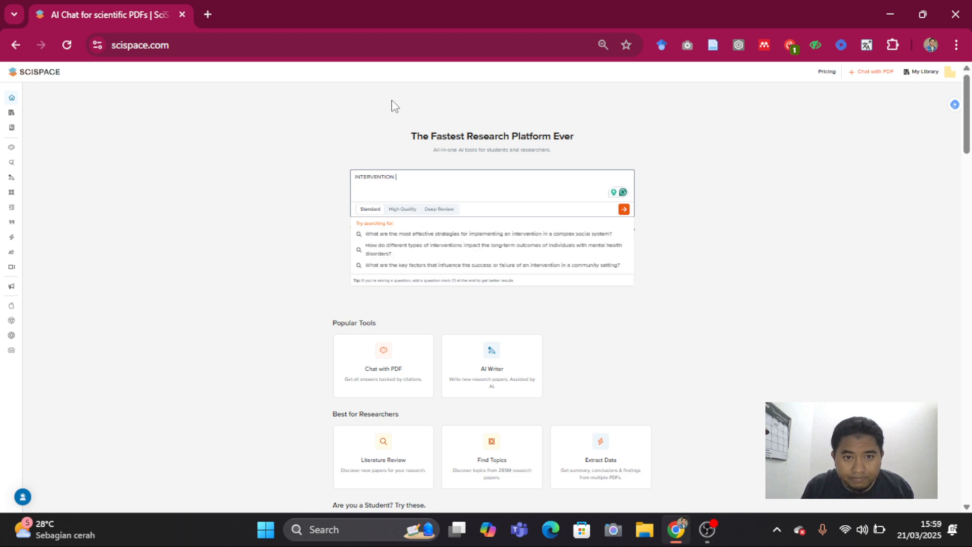
text( ED)
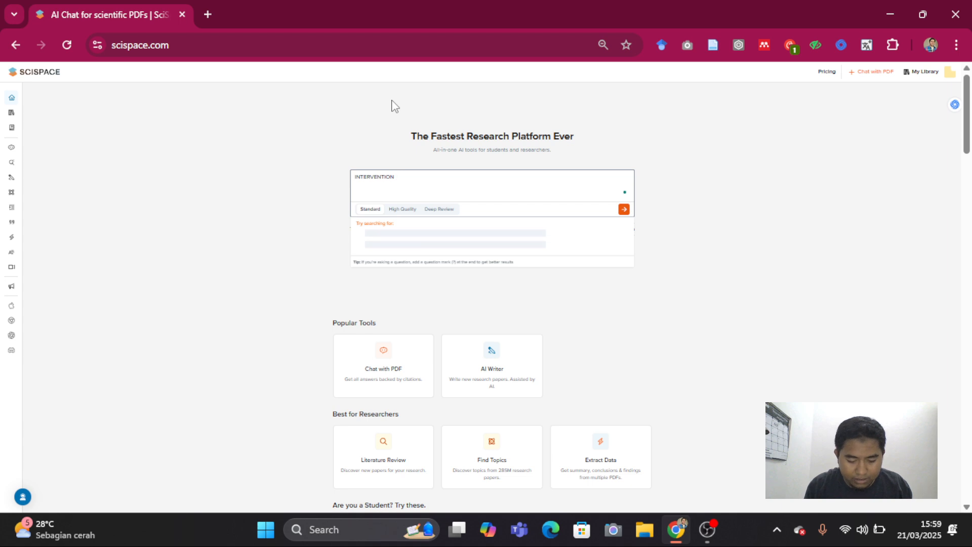
text( PSYCHO)
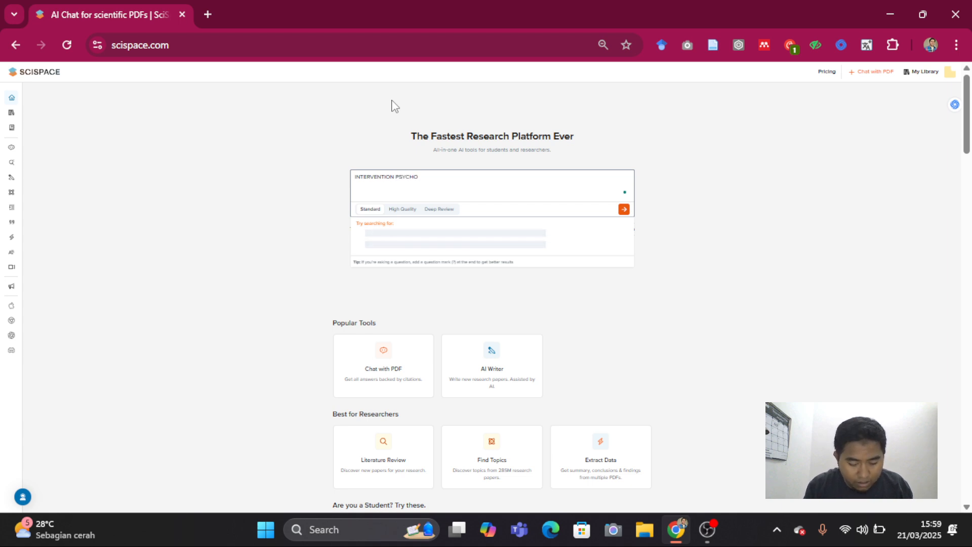
text(EDUCATION)
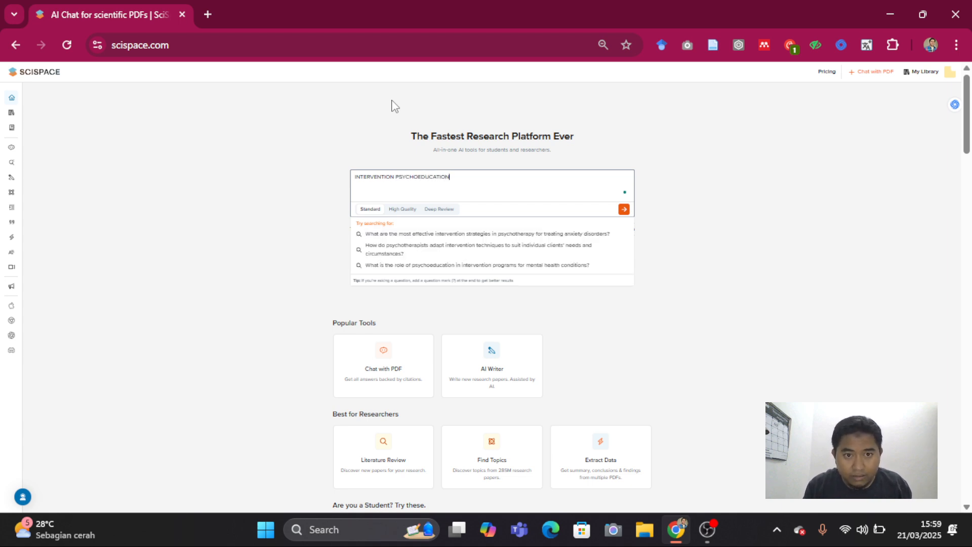
text( FOR S)
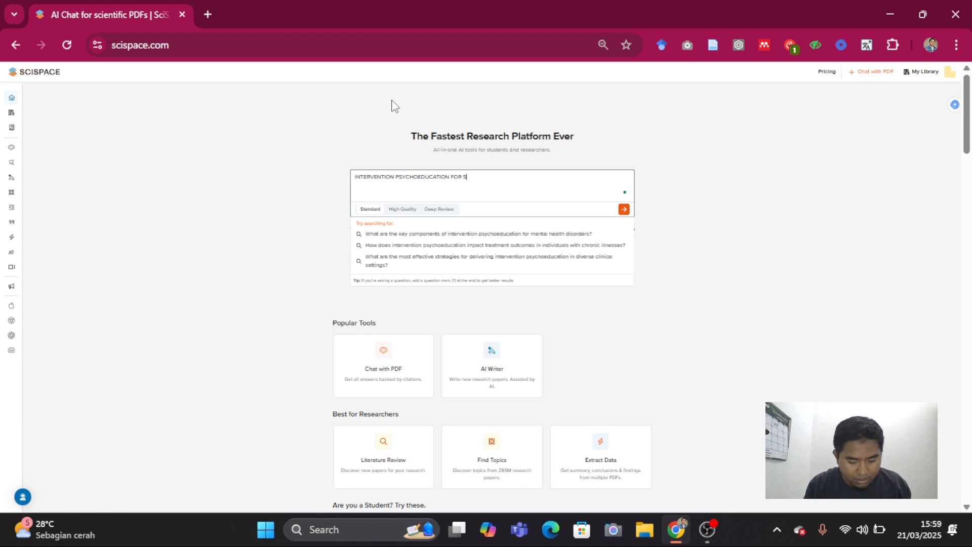
text(CHIZOFRENIA)
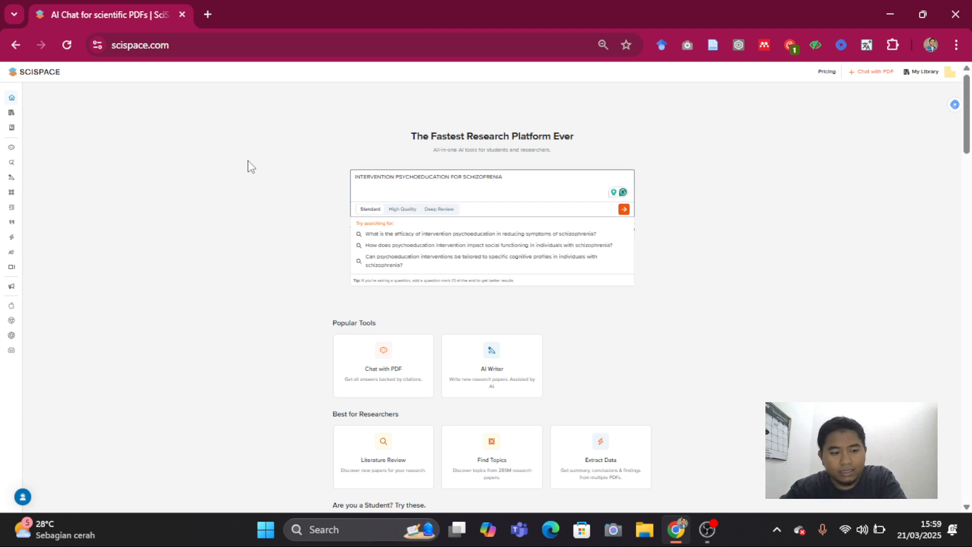
- Start a Deep Review search with the suggested question on the efficacy of intervention psychoeducation in reducing symptoms of schizophrenia
scroll(251, 219, up, 2)
scroll(252, 223, up, 2)
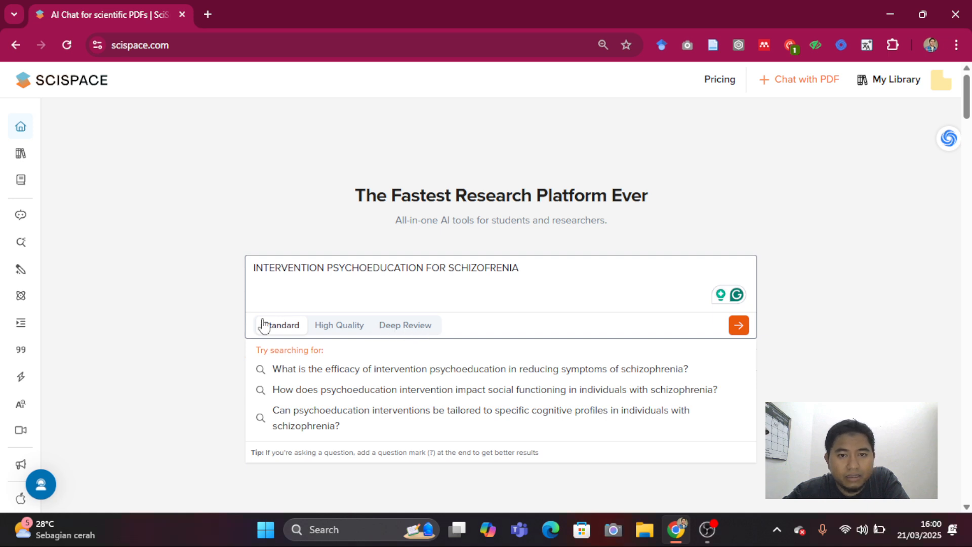
click(399, 327)
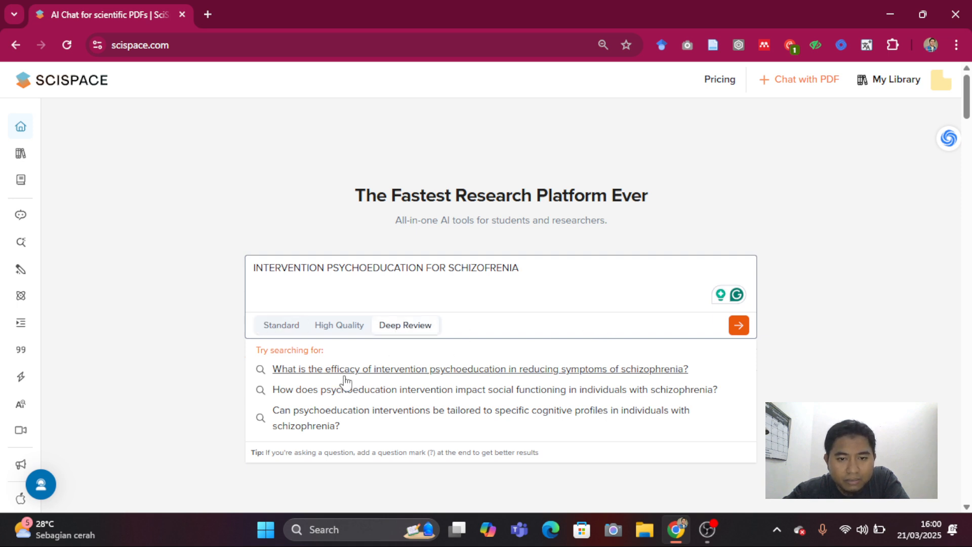
click(490, 376)
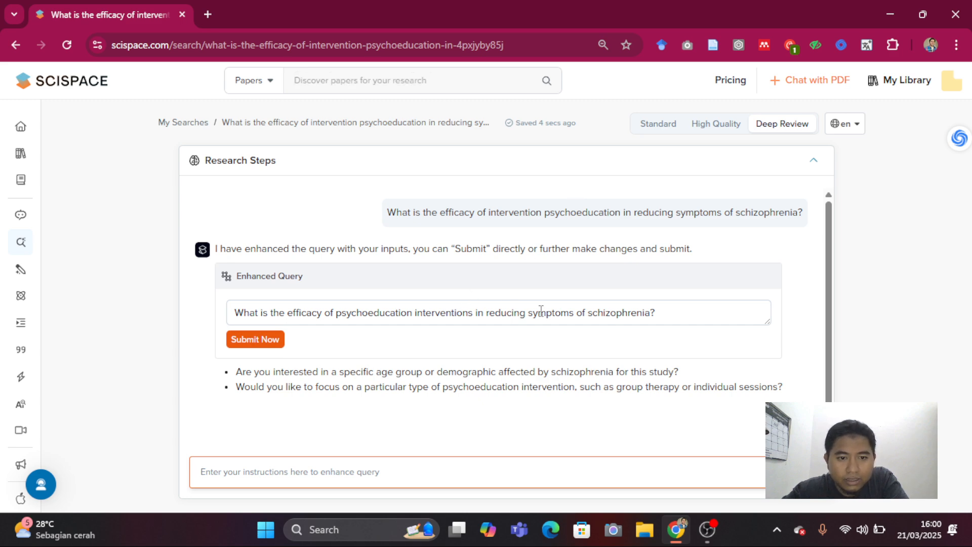
- Submit the enhanced query on psychoeducation interventions and schizophrenia symptoms without changes to run the literature review
scroll(541, 312, down, 2)
scroll(391, 289, up, 2)
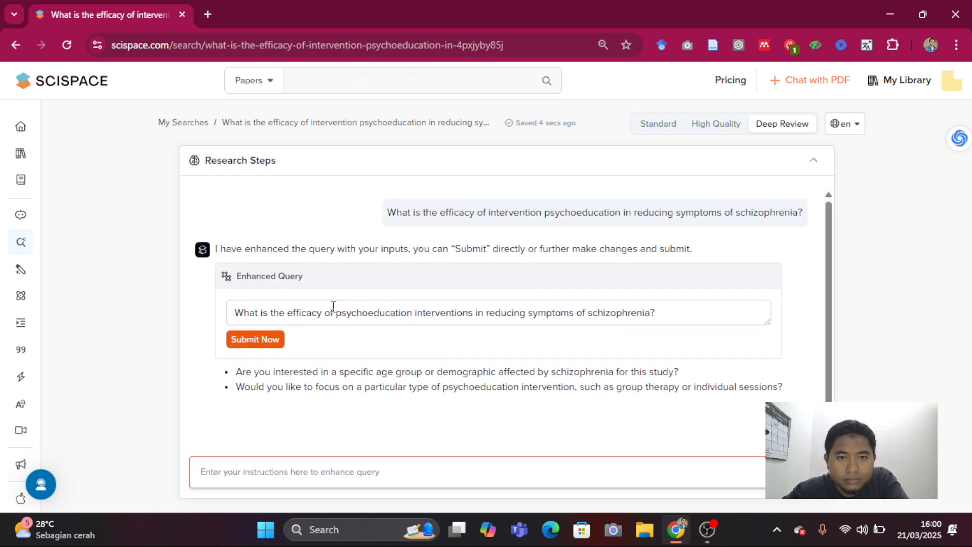
click(258, 340)
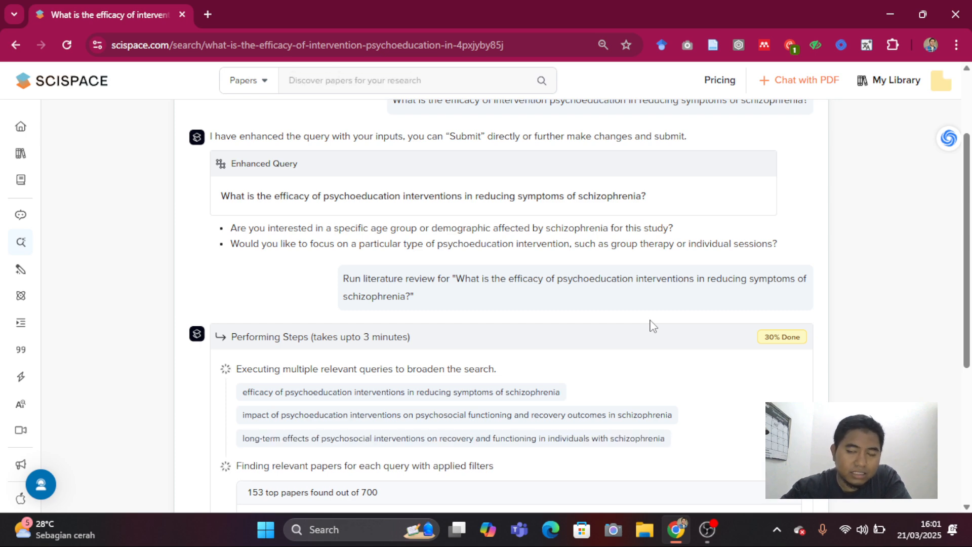
- Follow the literature review's progress, examining the executed queries, the relevant papers and the citations and references it collects
scroll(649, 323, down, 1)
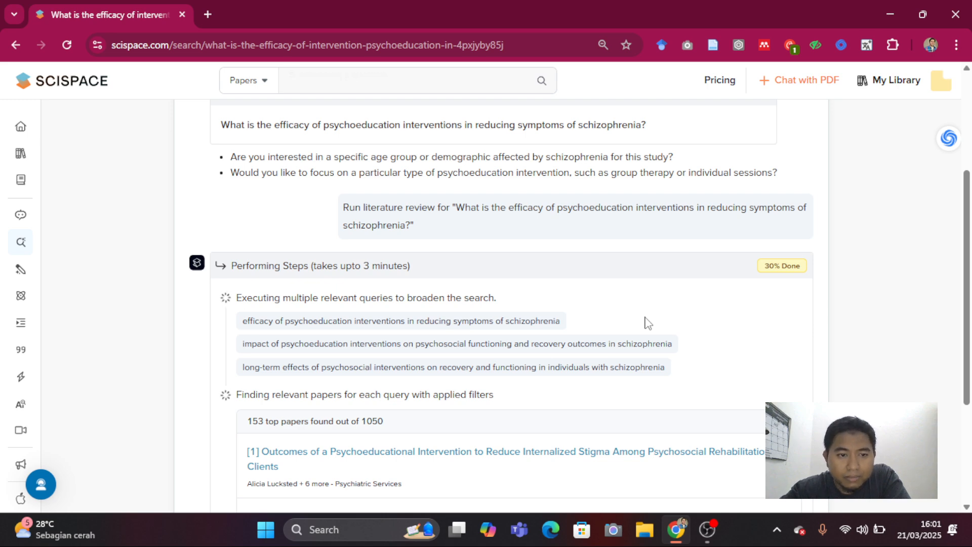
scroll(637, 316, down, 2)
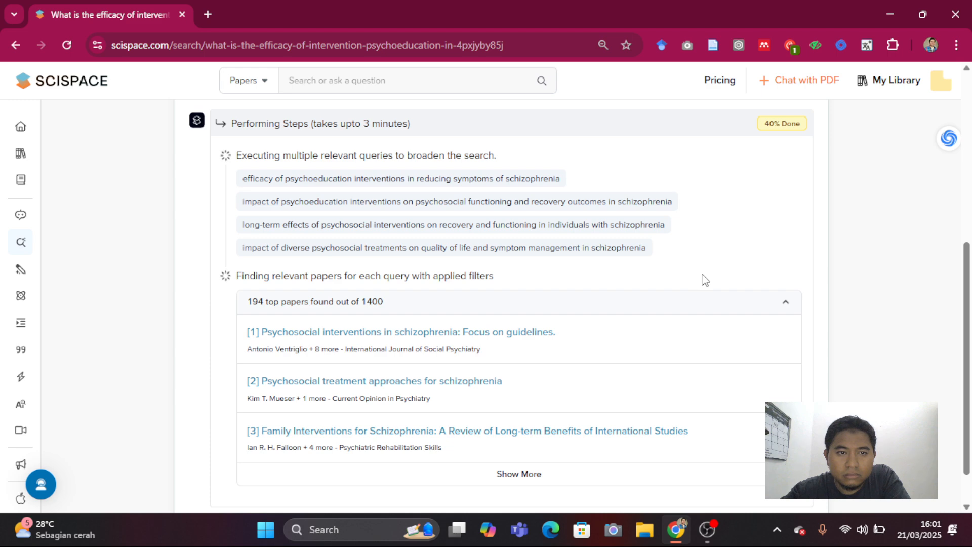
scroll(706, 280, down, 1)
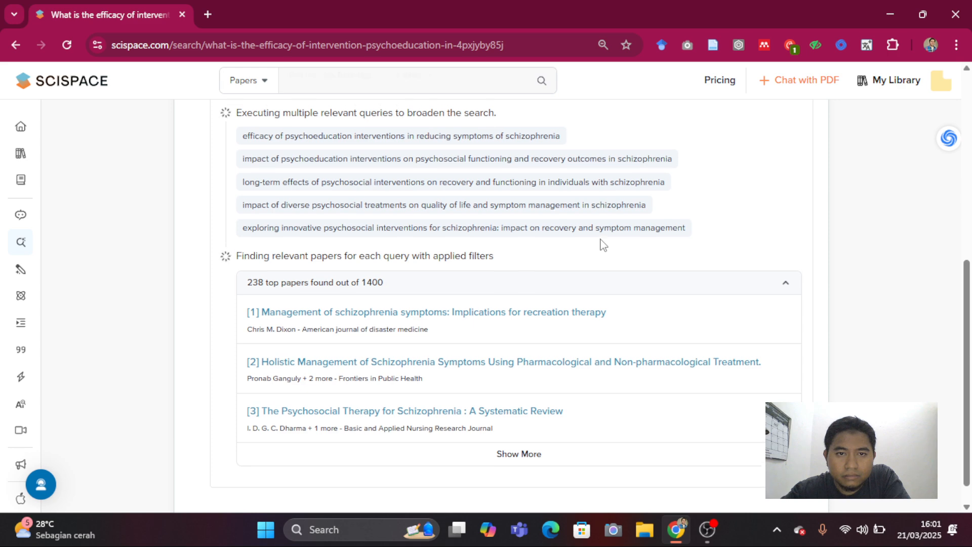
scroll(603, 244, up, 7)
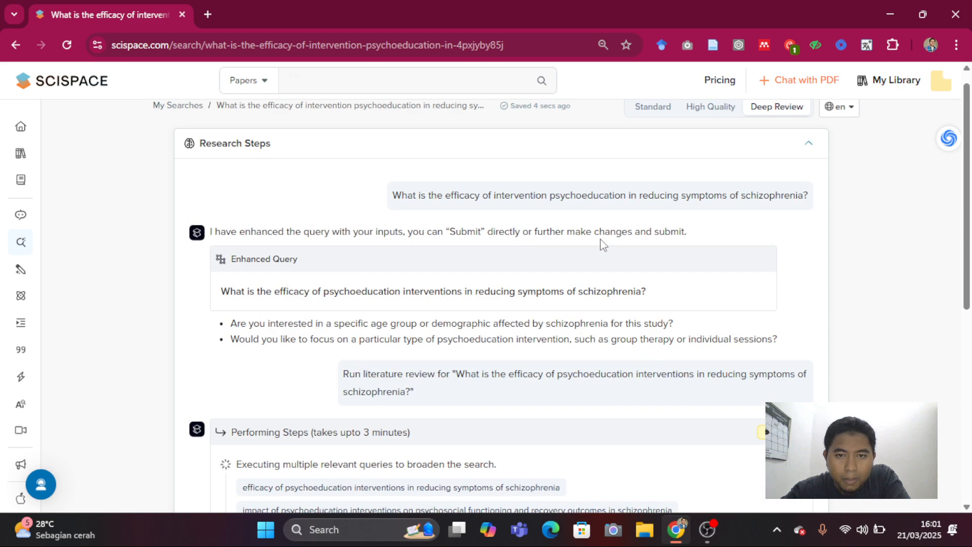
scroll(603, 244, down, 3)
scroll(603, 244, down, 2)
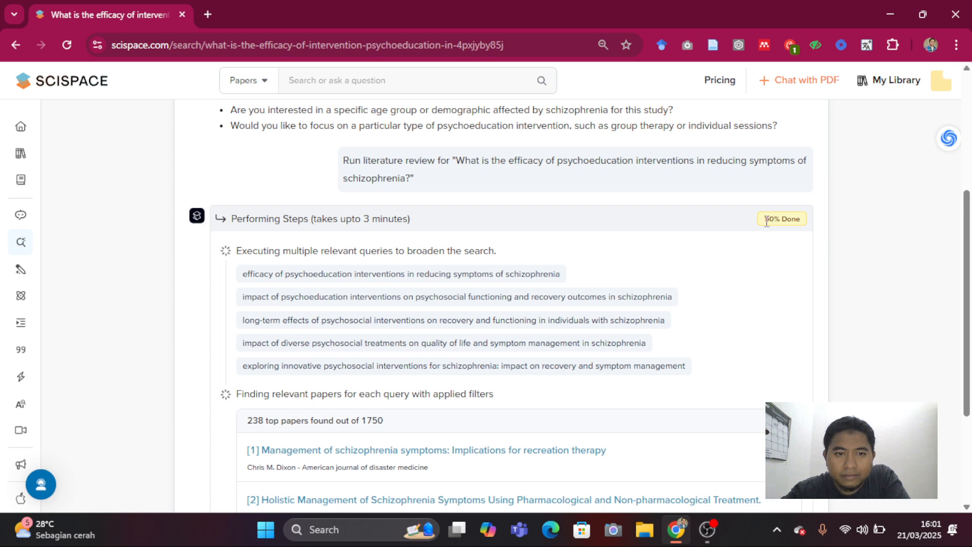
scroll(603, 208, down, 3)
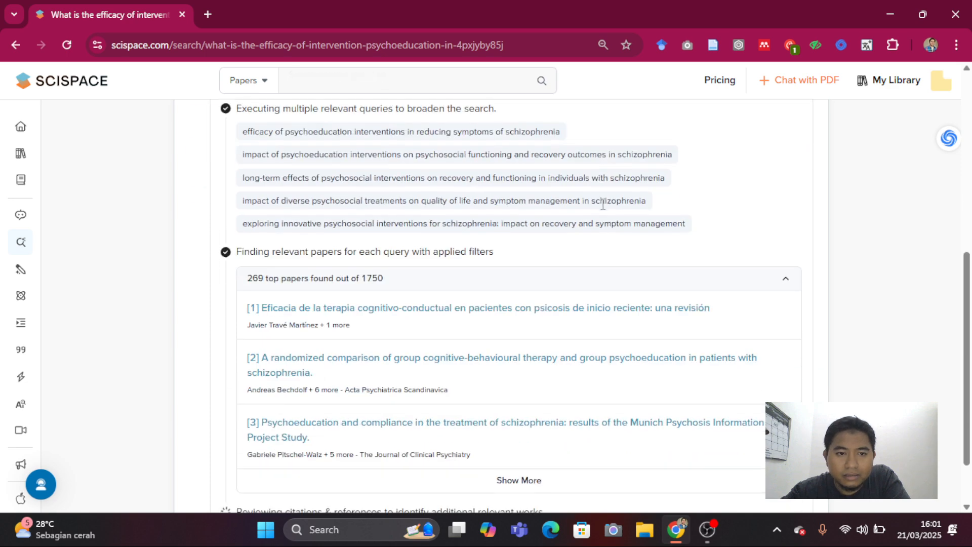
scroll(603, 204, down, 2)
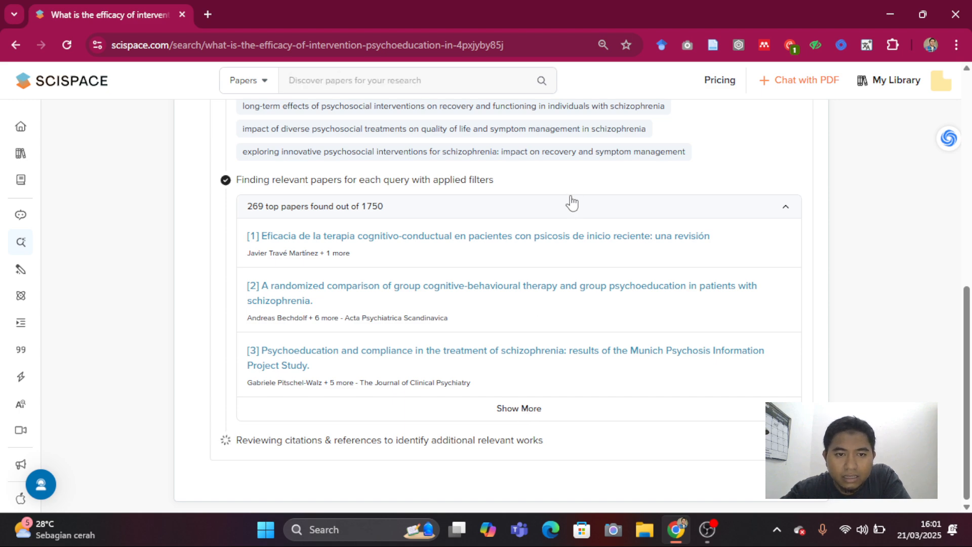
scroll(571, 263, up, 6)
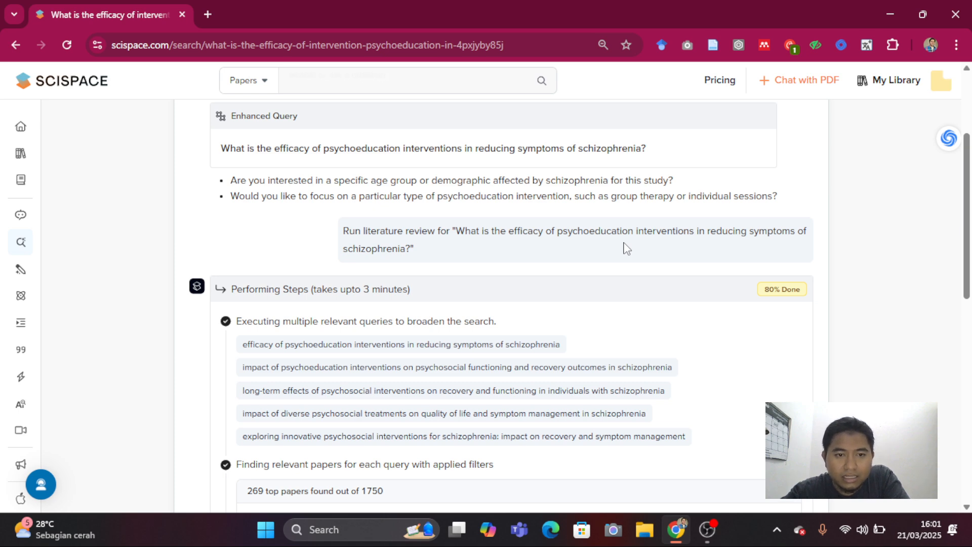
scroll(628, 250, down, 2)
scroll(628, 250, down, 8)
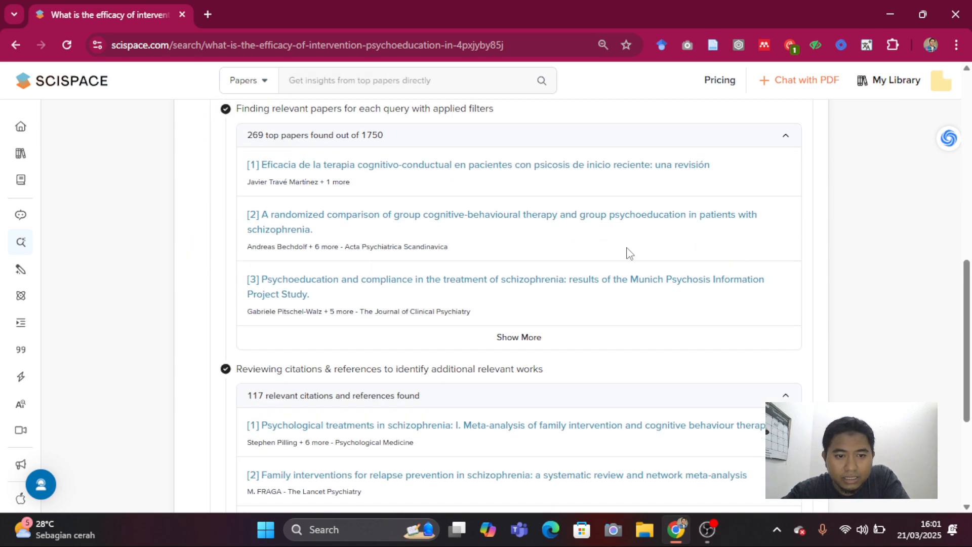
scroll(628, 250, down, 1)
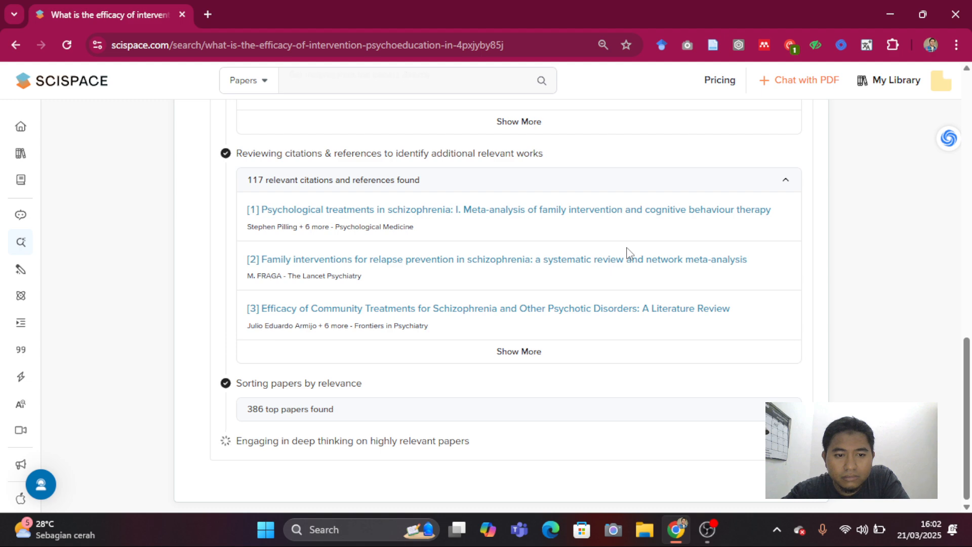
scroll(628, 250, up, 9)
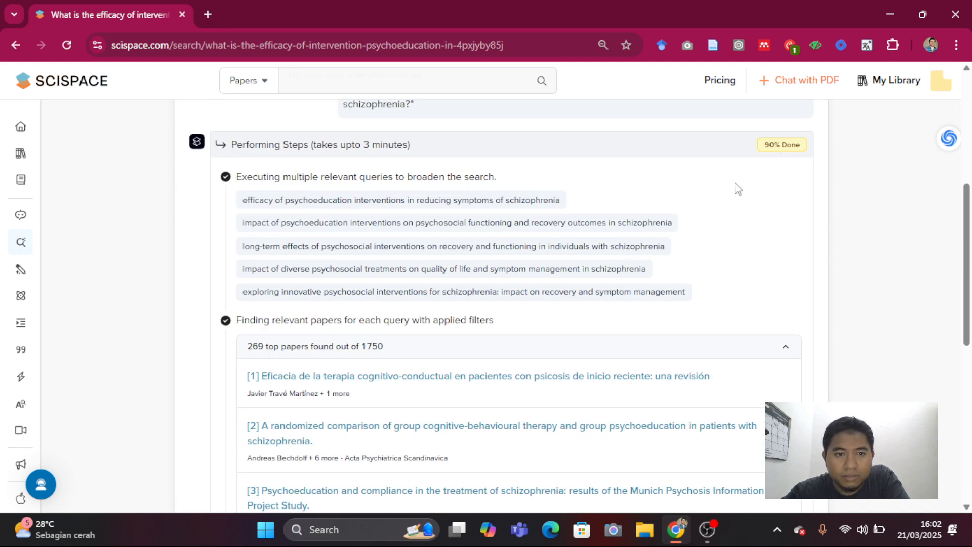
scroll(734, 189, down, 3)
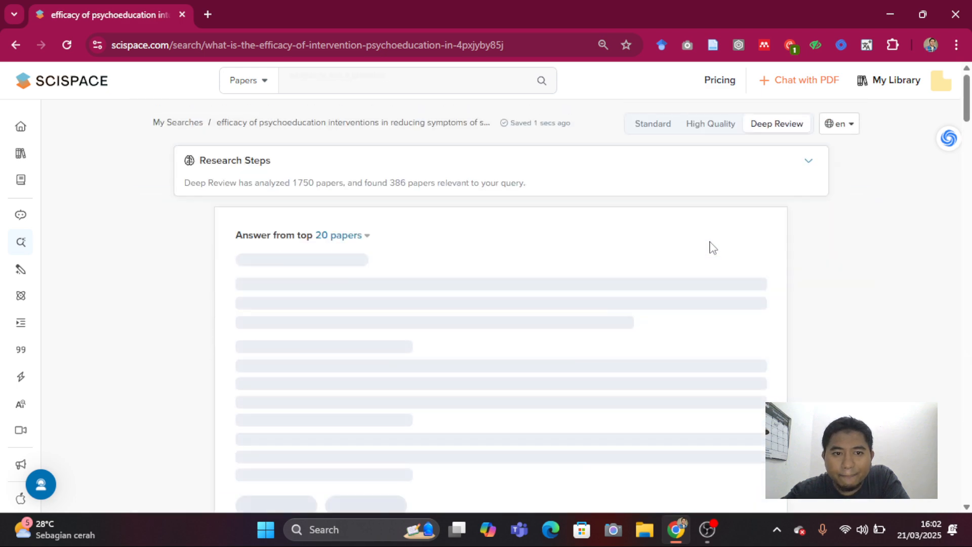
- Look over the generated answer's table of contents and opening sections, and expand its full text
scroll(538, 249, down, 2)
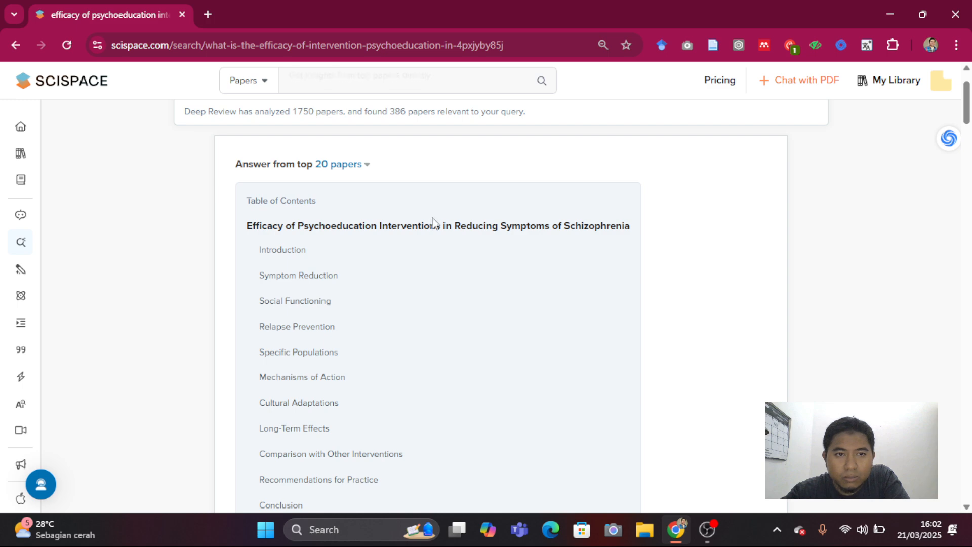
scroll(375, 223, down, 3)
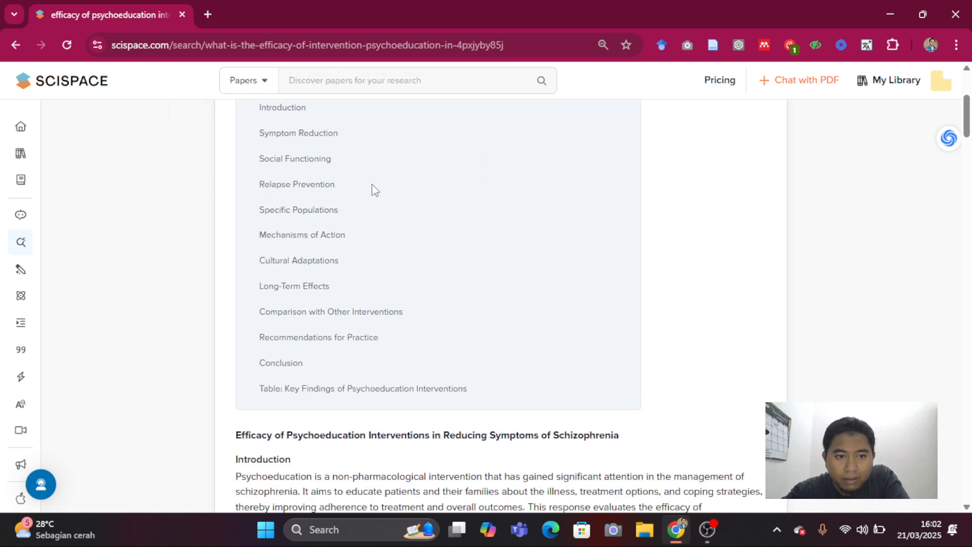
scroll(359, 154, up, 3)
scroll(299, 245, down, 2)
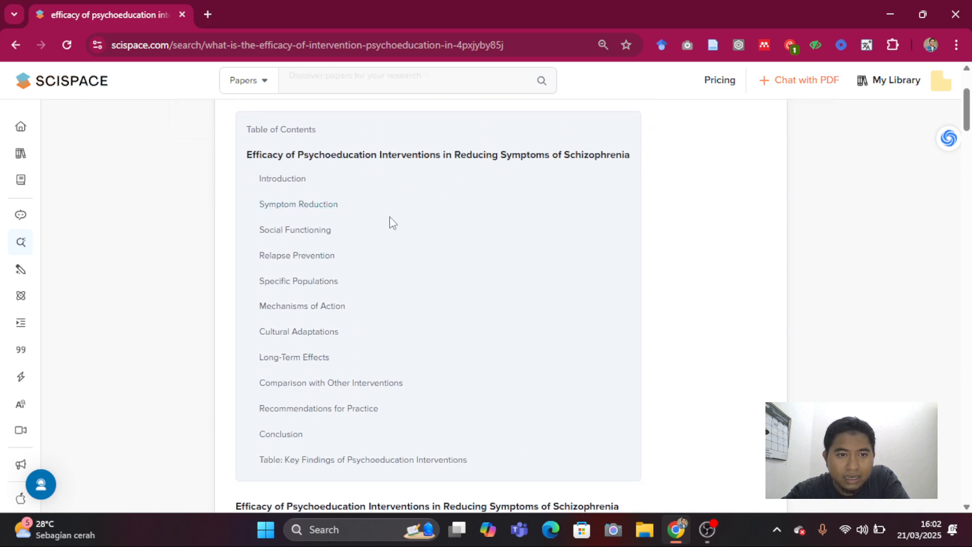
scroll(430, 255, down, 5)
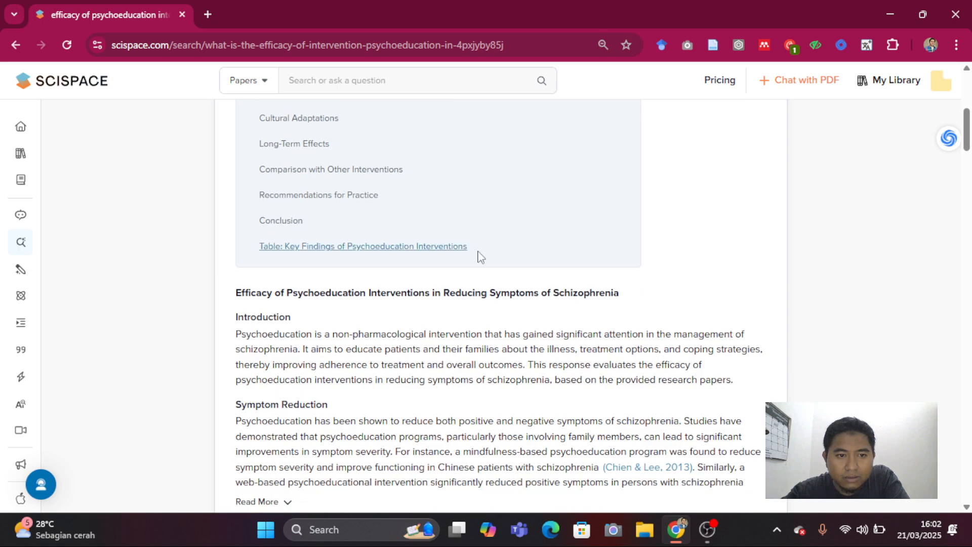
scroll(484, 257, down, 3)
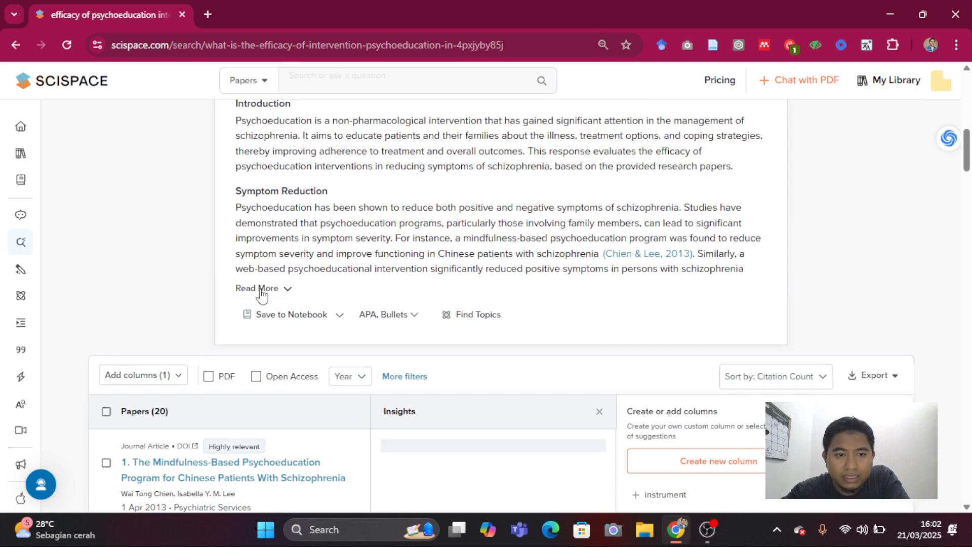
click(294, 288)
- Read the expanded answer from its body sections through the conclusion and the table of key findings of psychoeducation interventions
scroll(496, 213, down, 7)
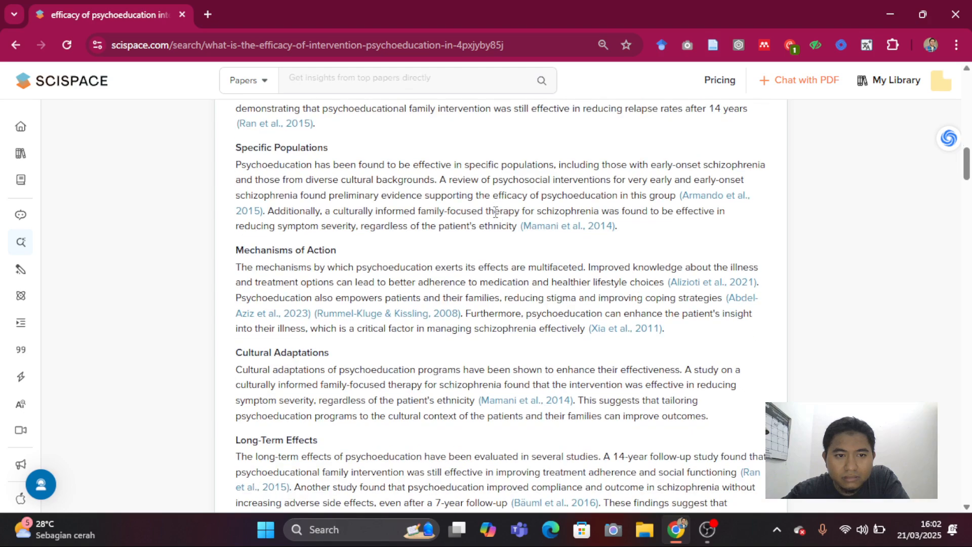
scroll(495, 215, down, 5)
scroll(496, 217, down, 3)
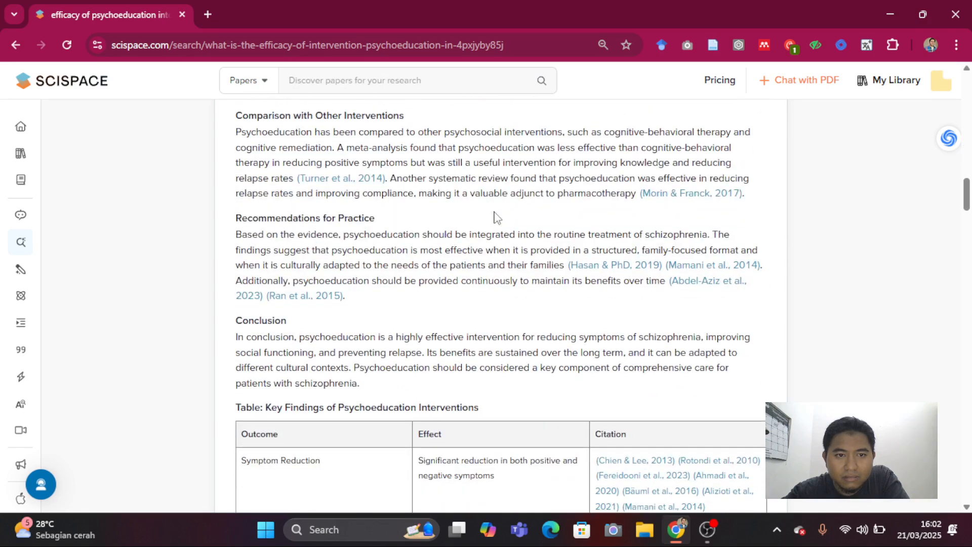
scroll(496, 217, down, 1)
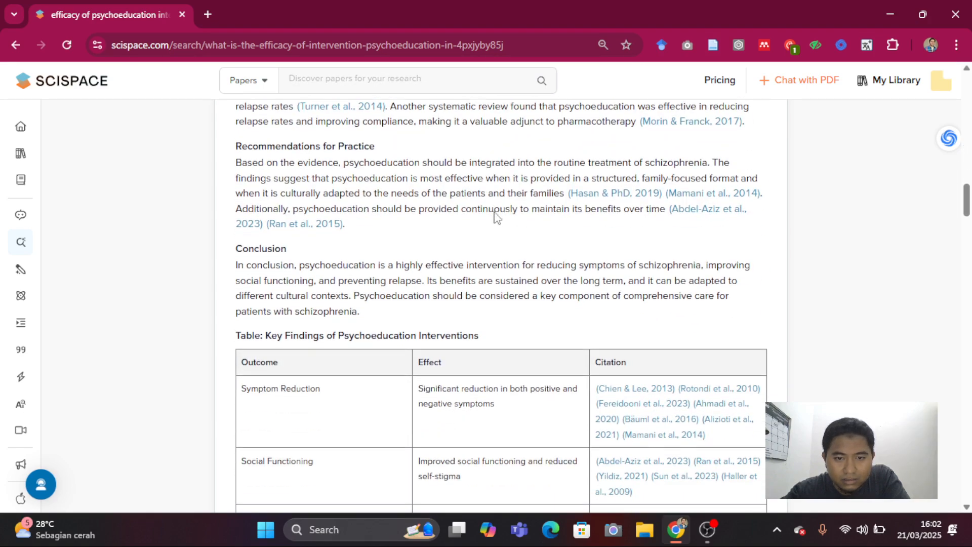
scroll(496, 214, down, 3)
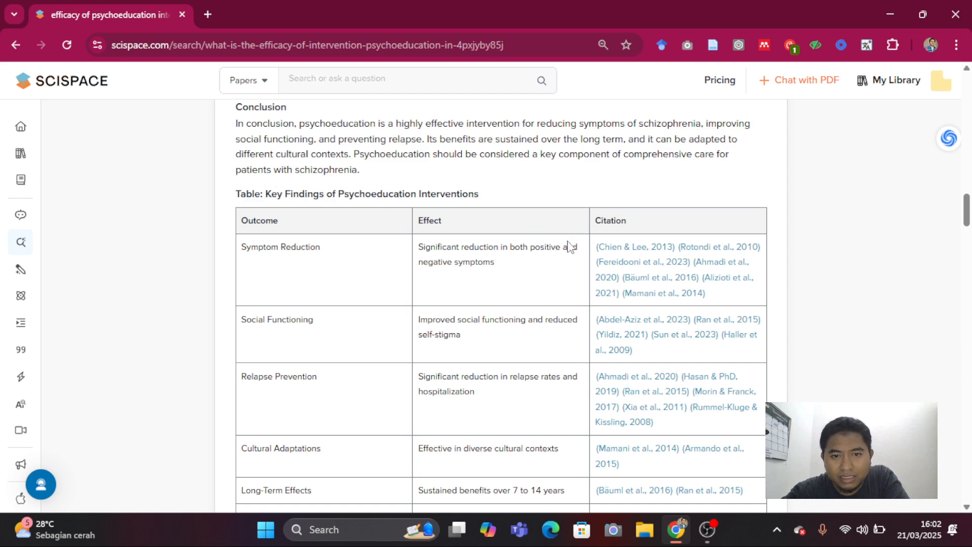
scroll(569, 245, down, 1)
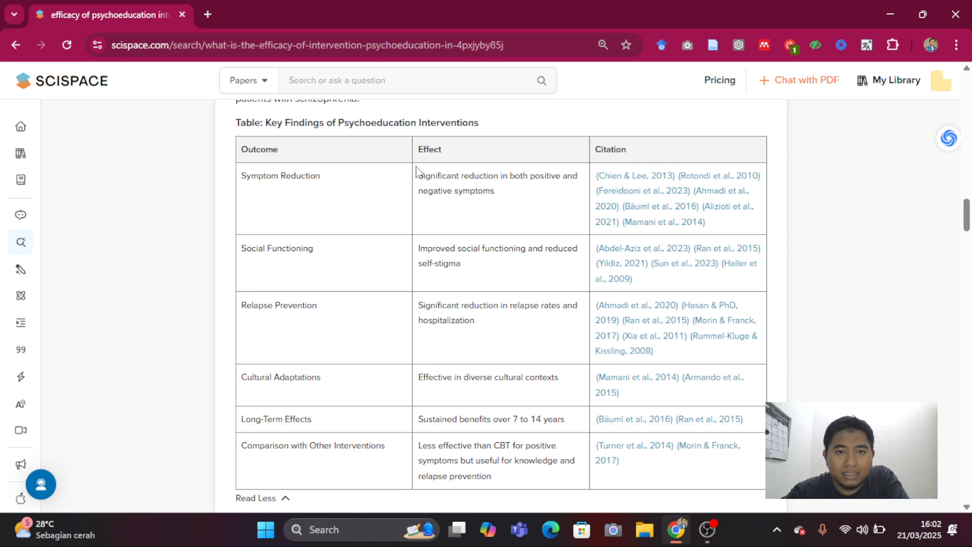
scroll(561, 213, down, 3)
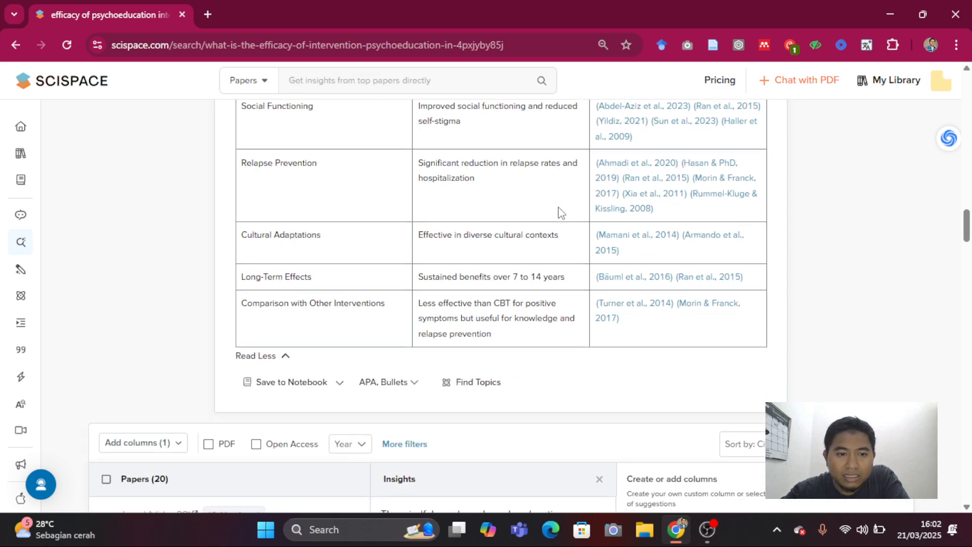
- Look over the supporting papers and their insights below the answer, and review the table of key findings
scroll(557, 216, down, 5)
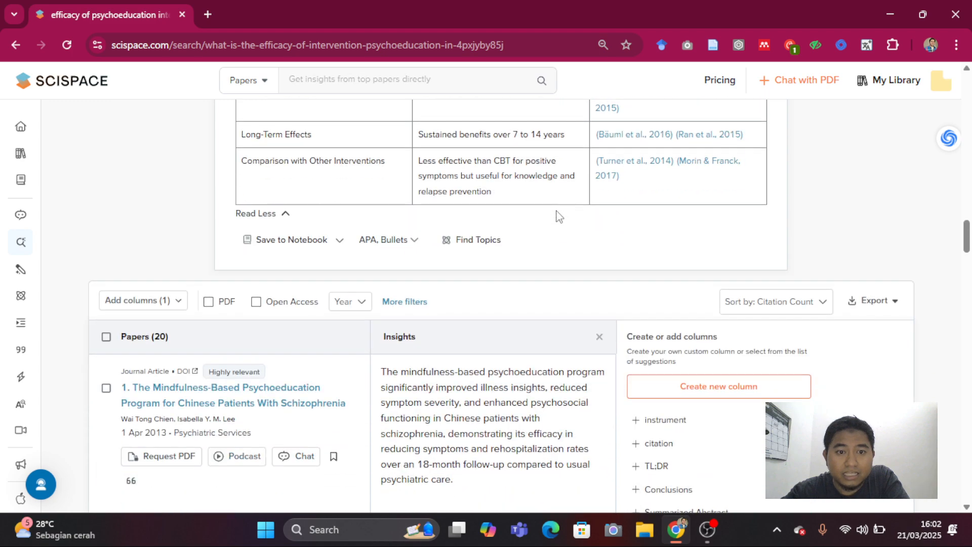
scroll(559, 216, down, 12)
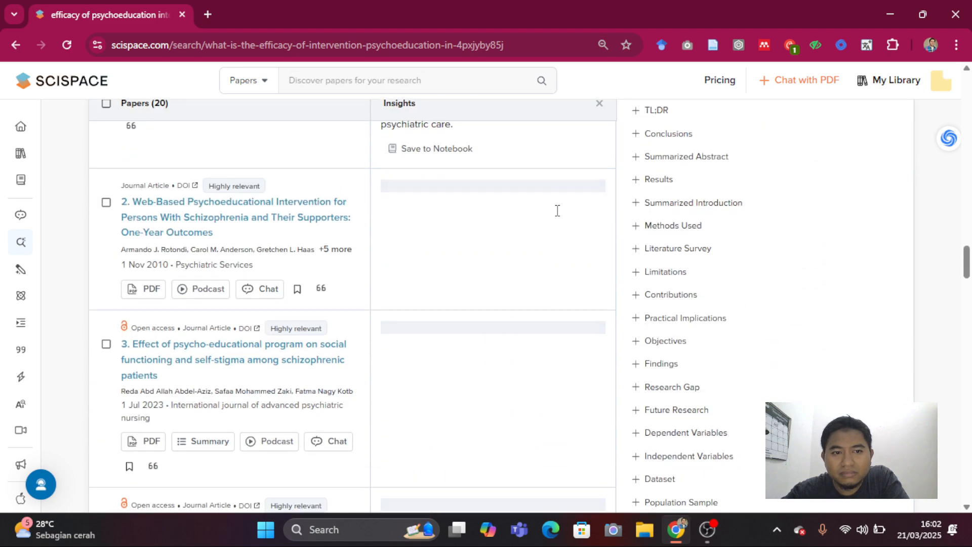
scroll(559, 217, down, 15)
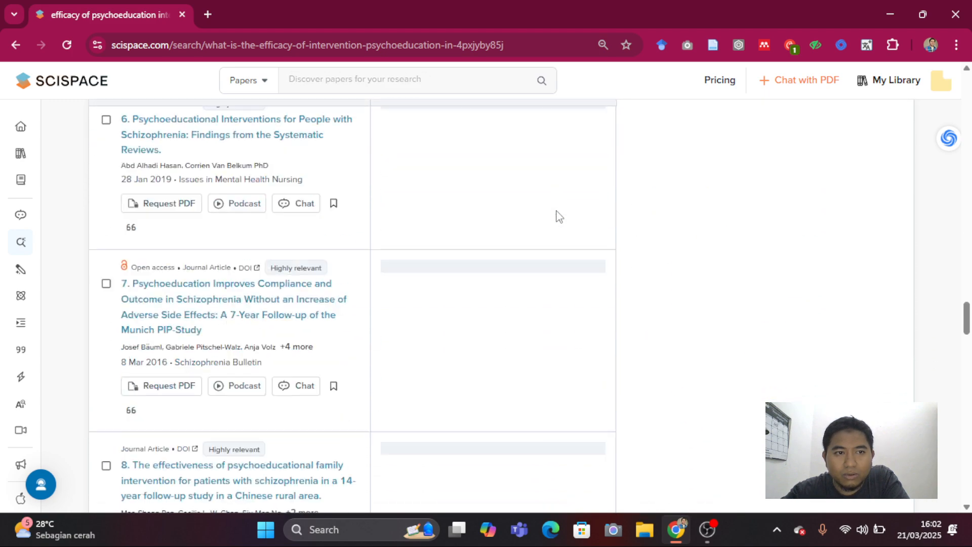
scroll(559, 216, up, 20)
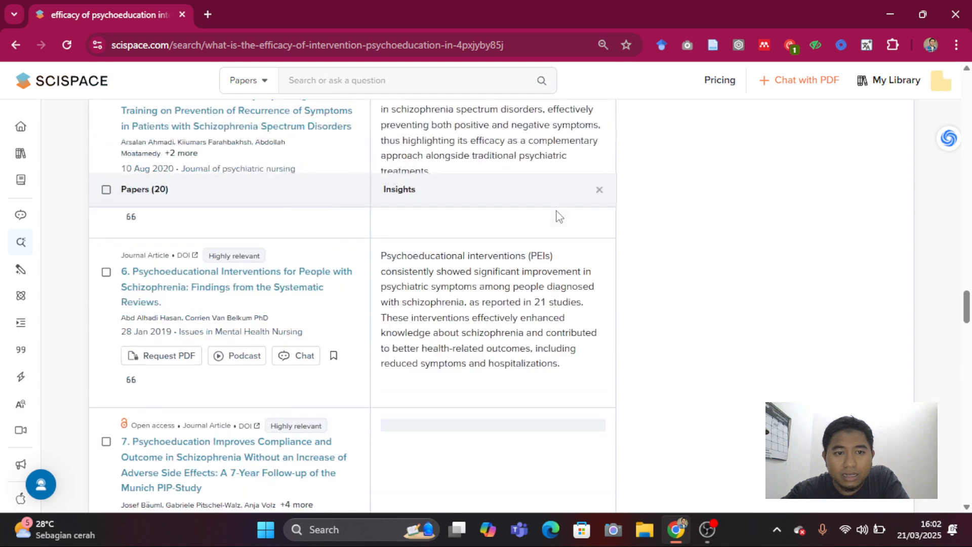
scroll(559, 216, down, 2)
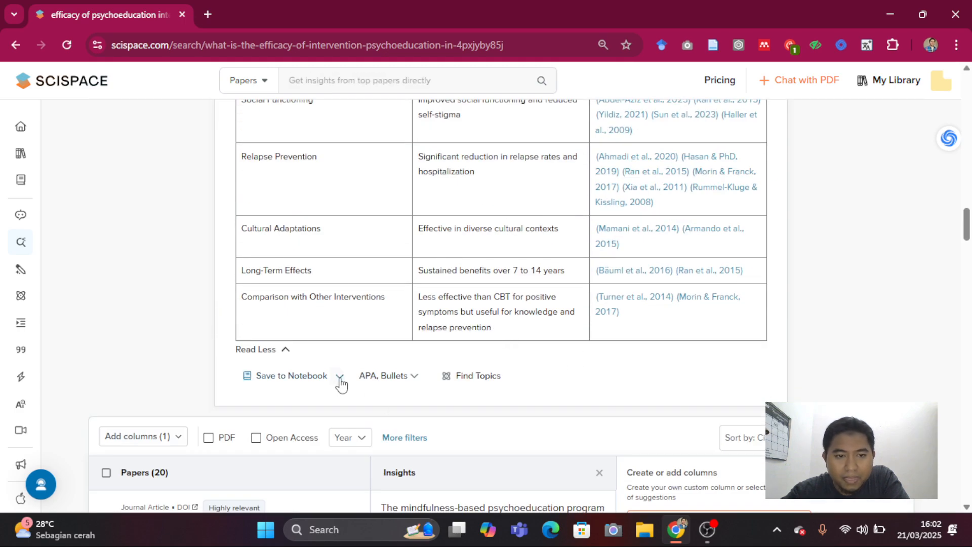
scroll(547, 383, up, 3)
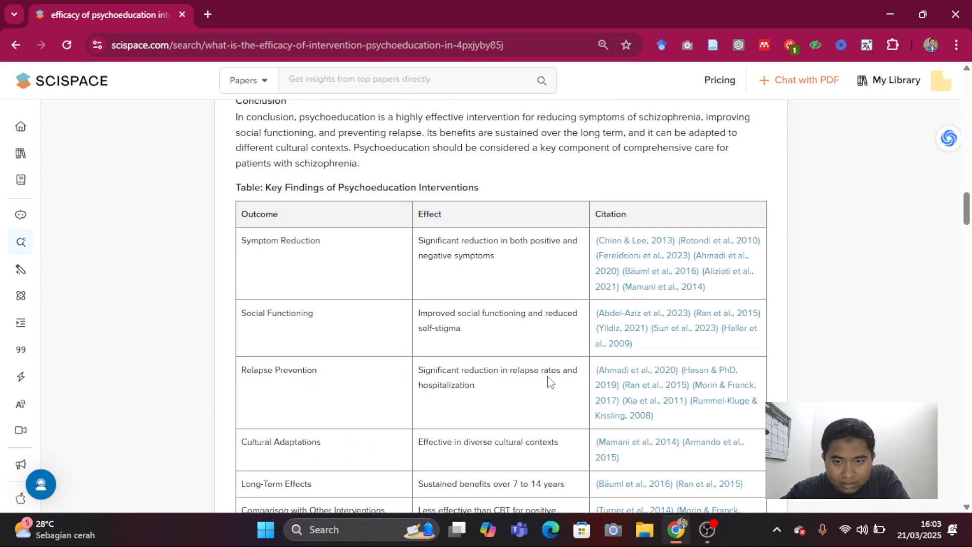
scroll(468, 332, down, 2)
scroll(423, 187, up, 1)
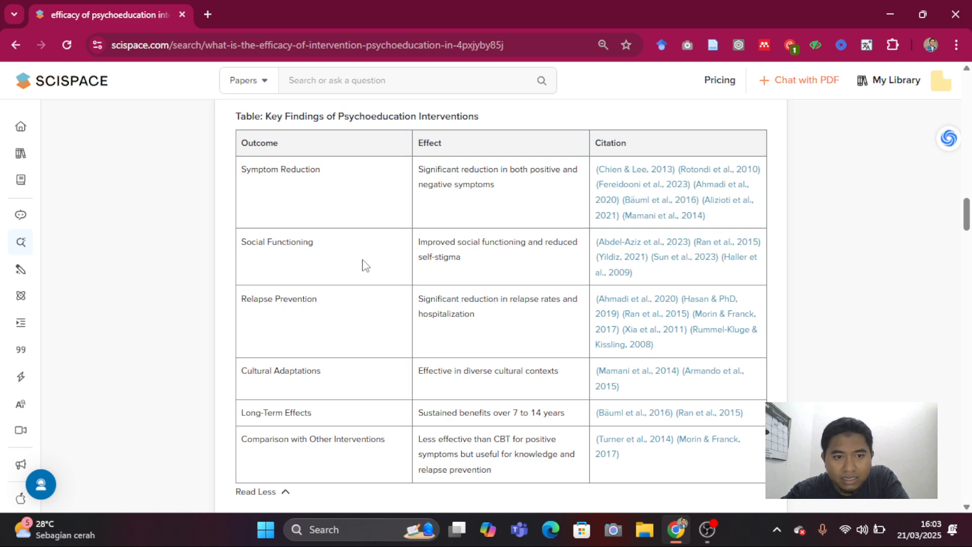
scroll(361, 314, down, 1)
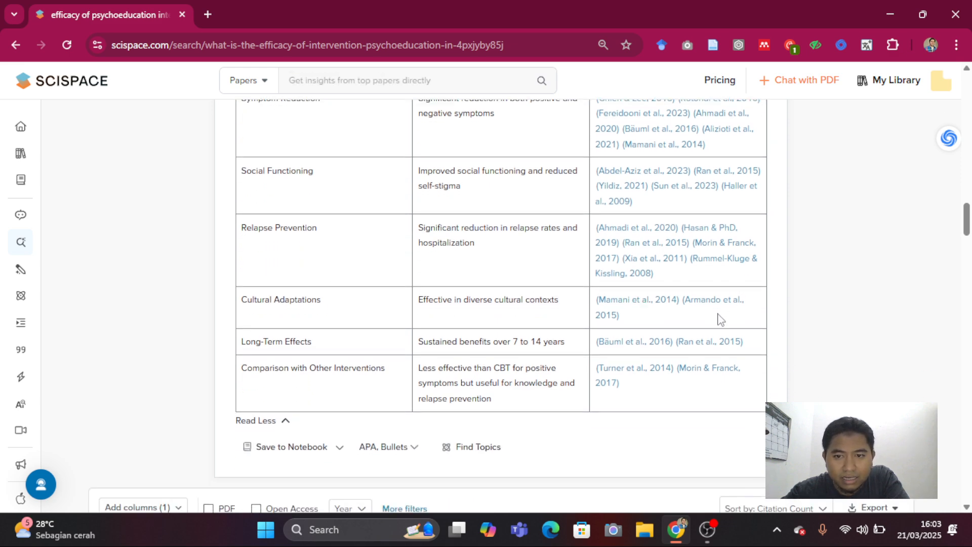
- Open the 2014 meta-analysis cited for the comparison with other interventions and skim through its full-text PDF
click(634, 376)
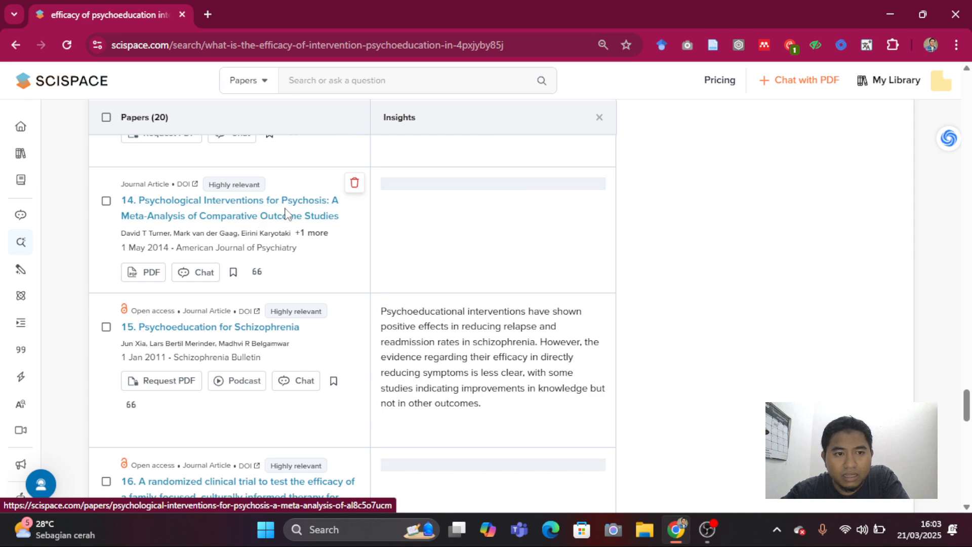
click(280, 223)
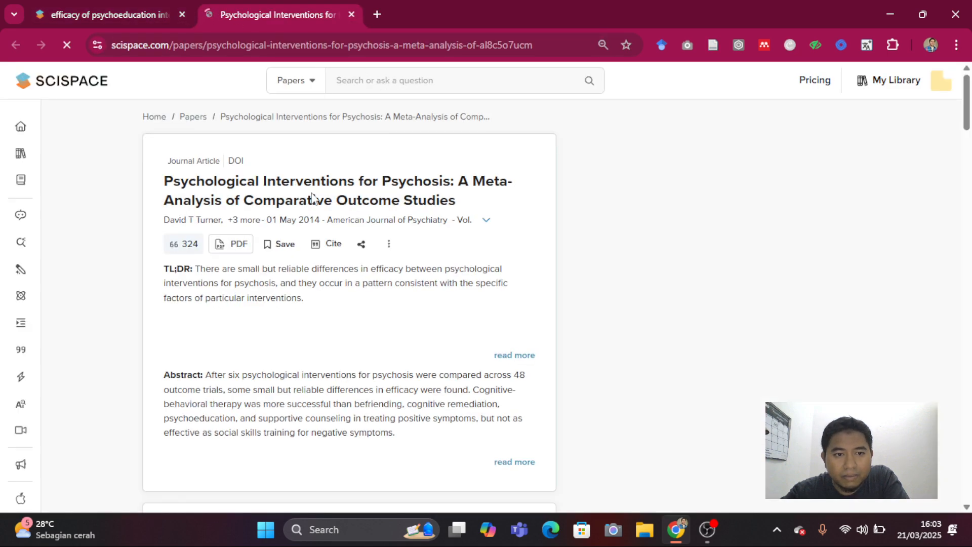
click(242, 246)
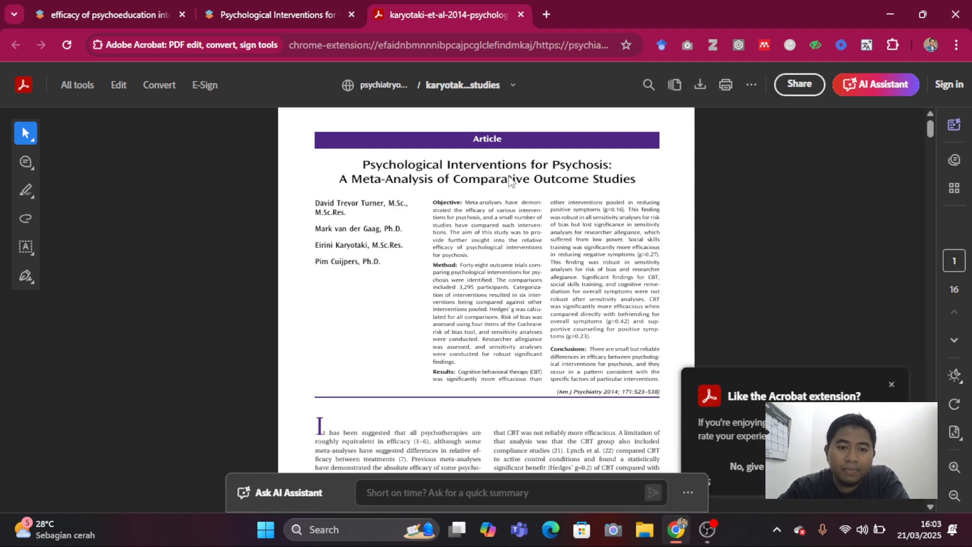
scroll(511, 192, down, 20)
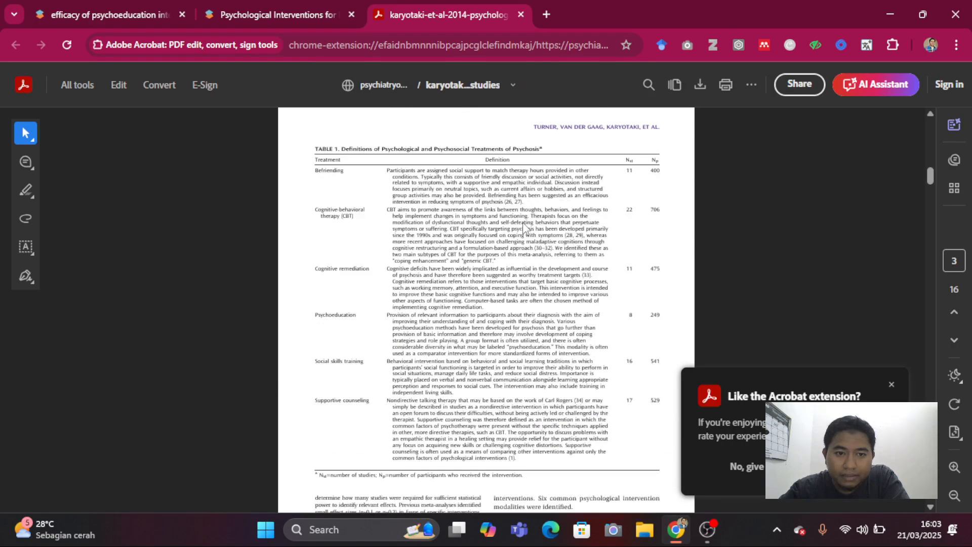
scroll(525, 228, down, 20)
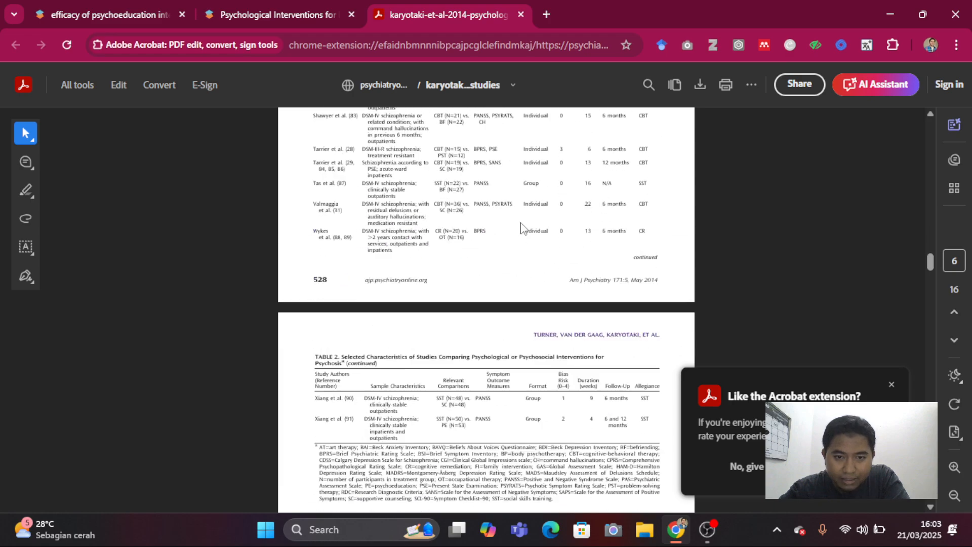
scroll(522, 229, down, 20)
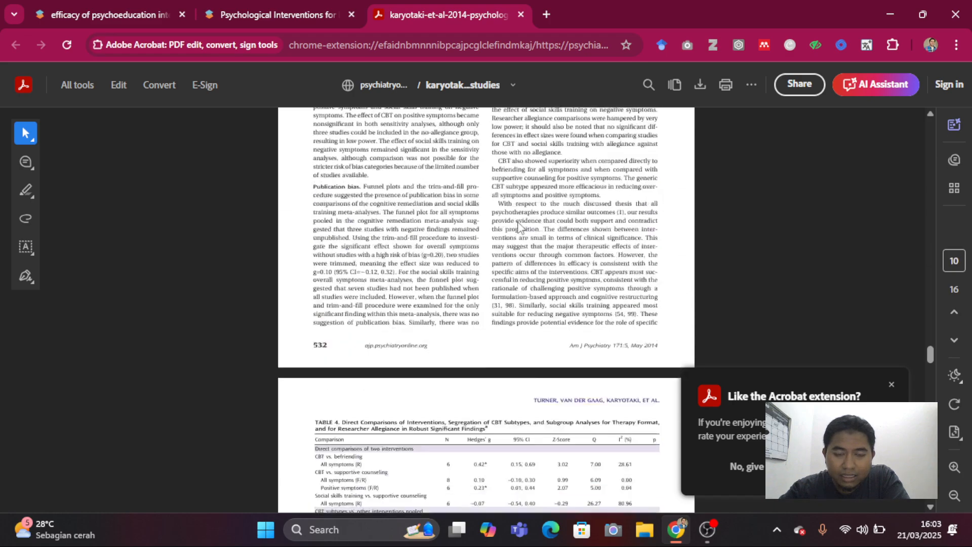
scroll(519, 226, down, 20)
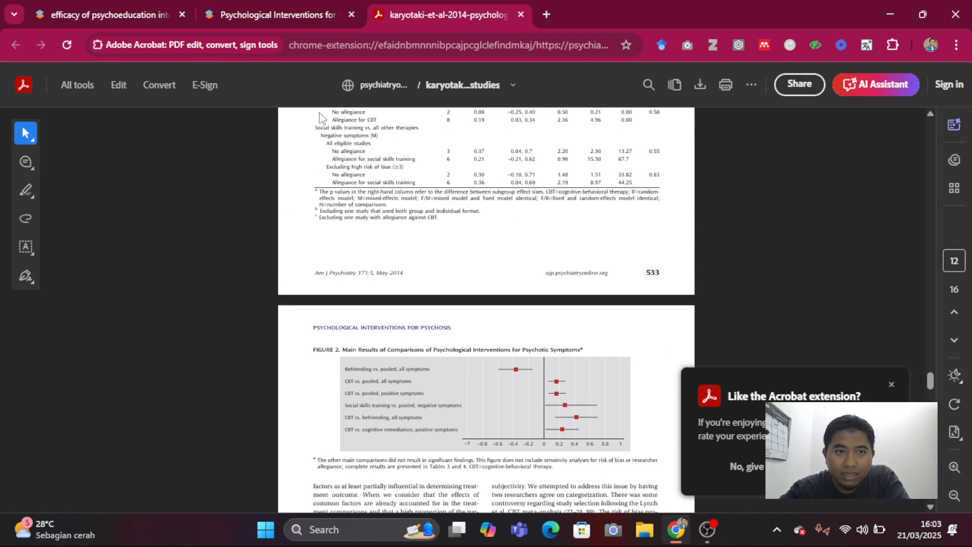
- Return to the literature search results and revisit the answer's recommendations for practice and conclusion
click(282, 9)
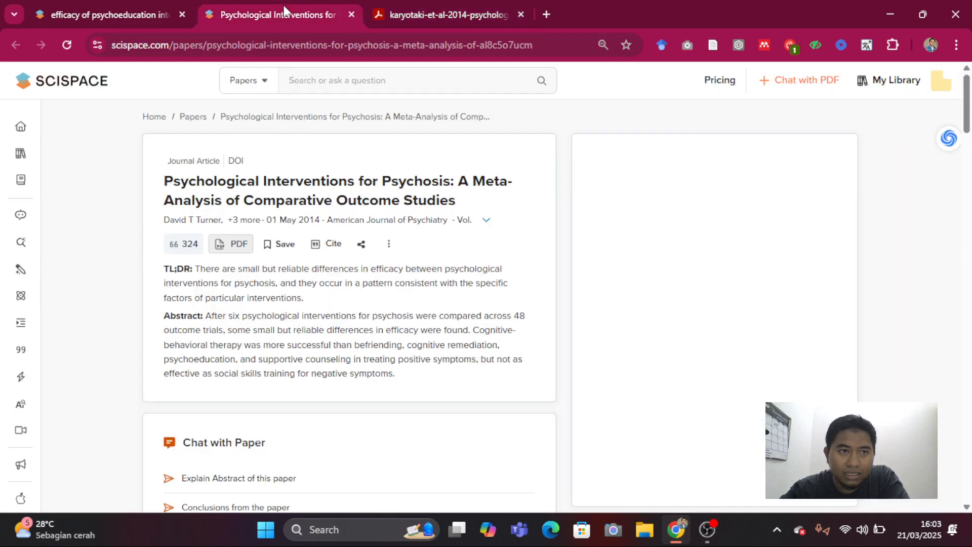
click(129, 11)
scroll(502, 337, down, 10)
scroll(505, 332, up, 20)
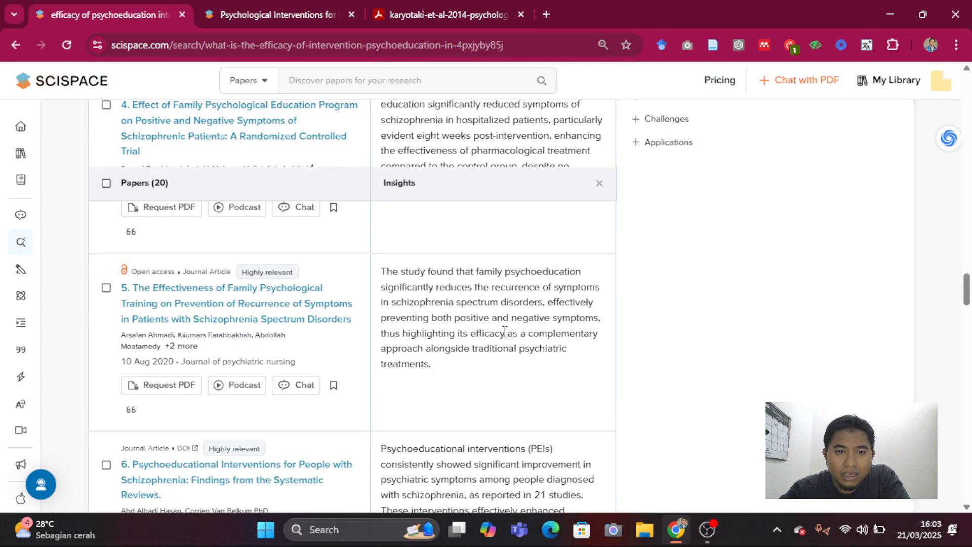
scroll(504, 332, up, 20)
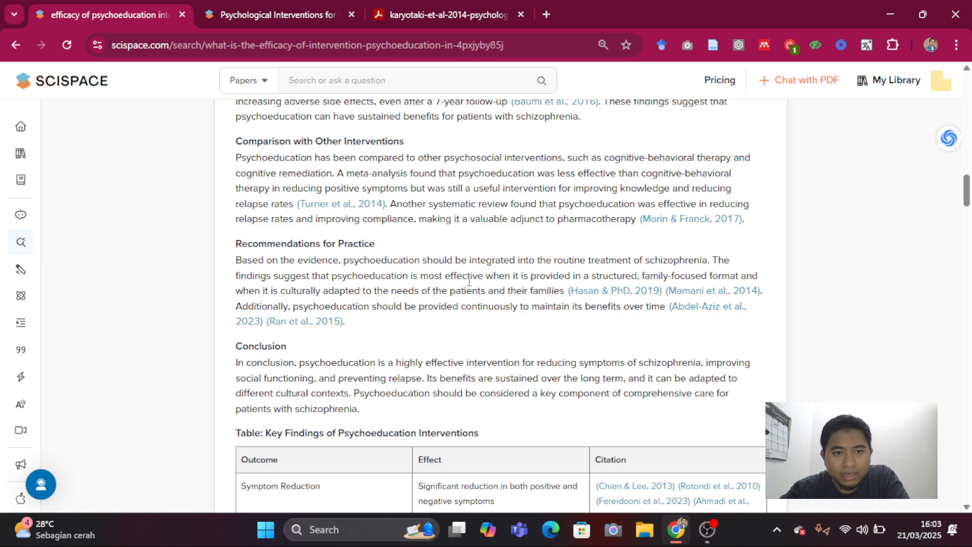
scroll(526, 307, down, 1)
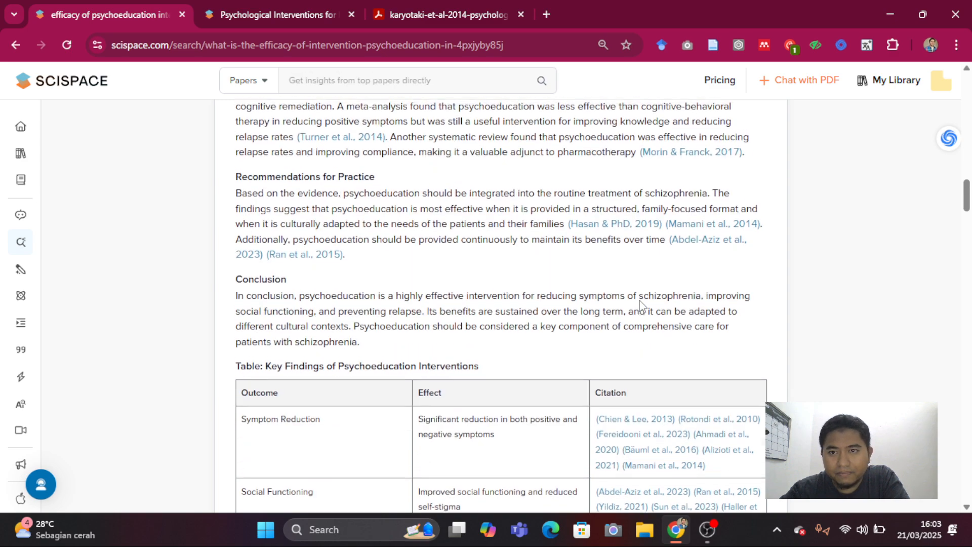
scroll(638, 305, up, 15)
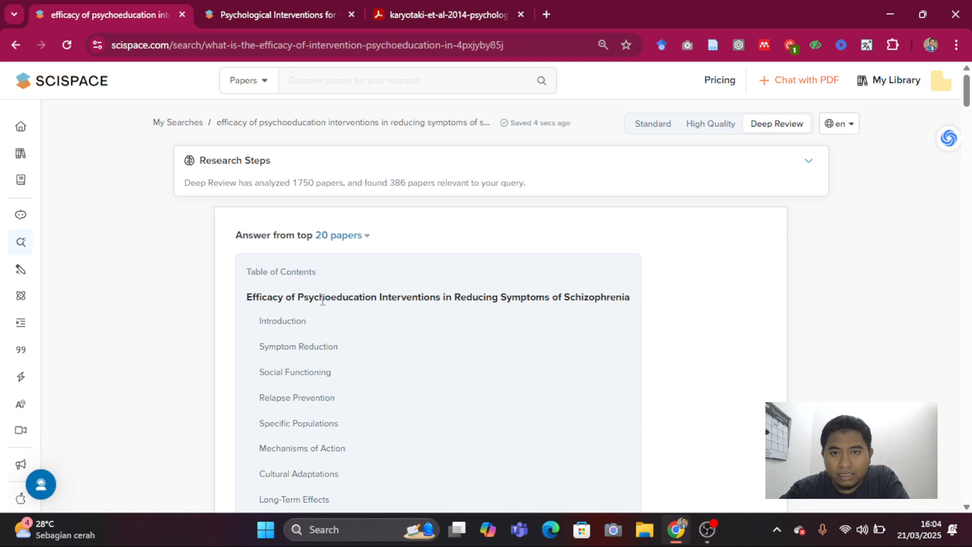
- Change the language of the generated answer to Indonesian (id)
click(839, 128)
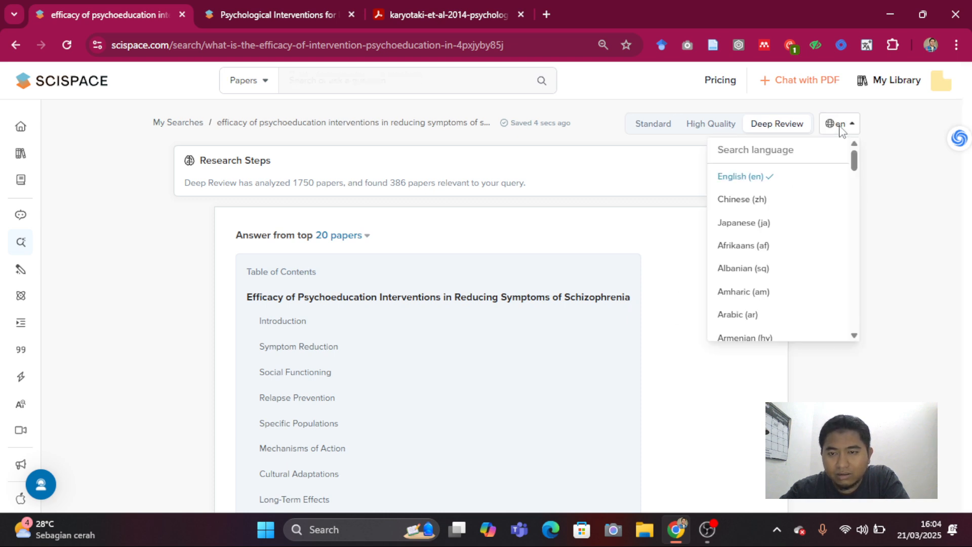
scroll(766, 238, down, 10)
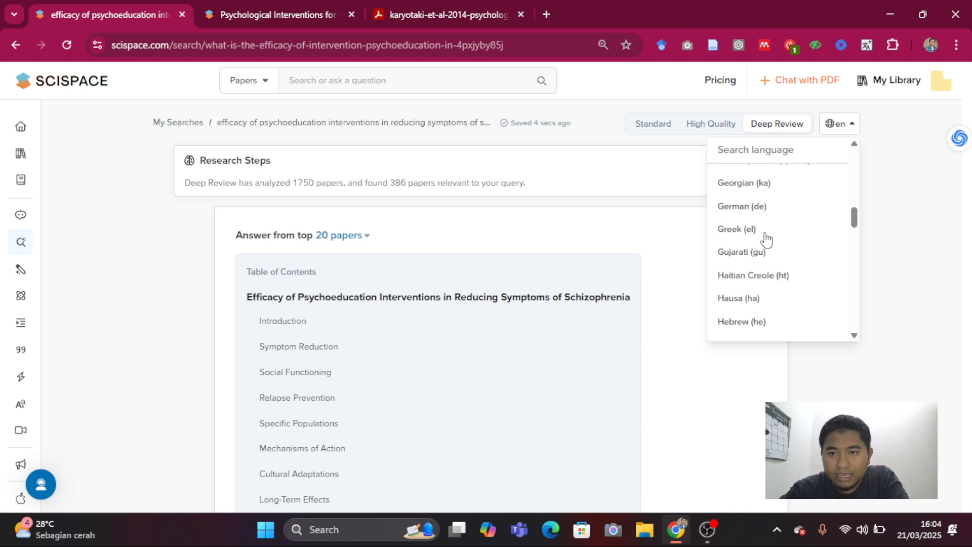
scroll(766, 238, down, 20)
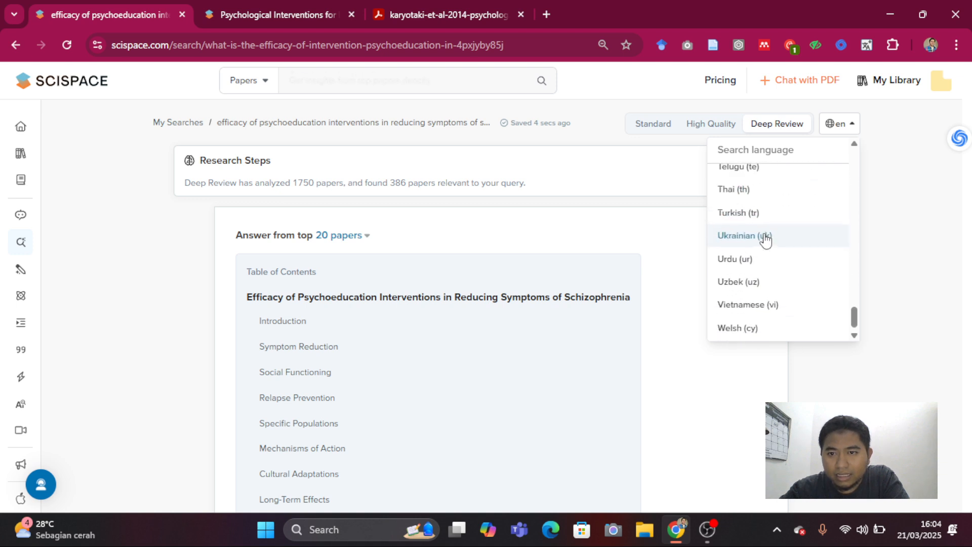
scroll(766, 238, up, 8)
scroll(766, 238, up, 5)
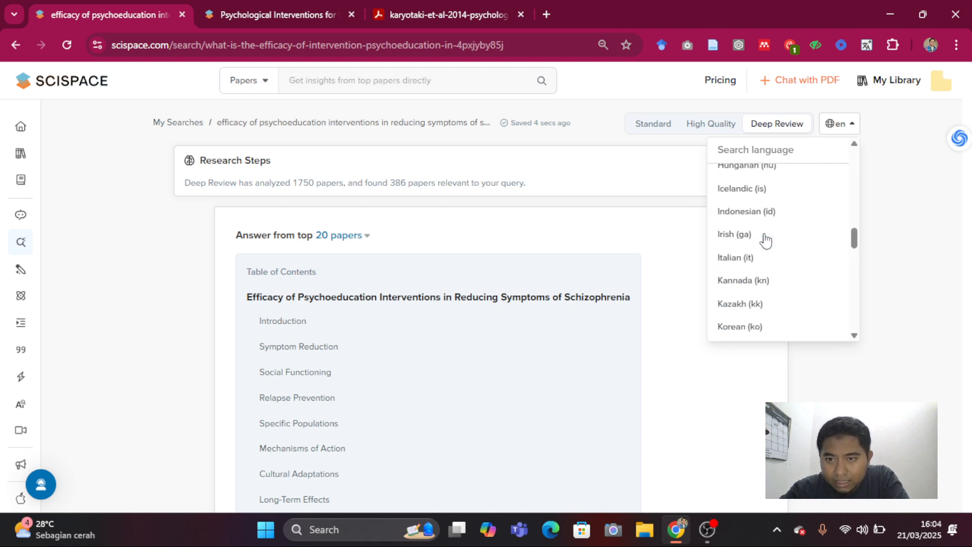
click(756, 213)
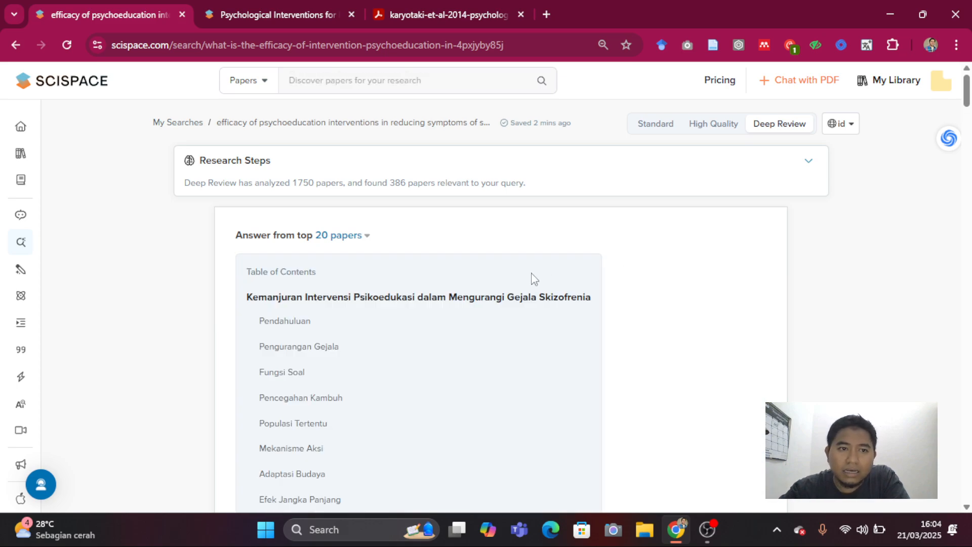
- Read the translated answer through its Kesimpulan paragraph and the table of key findings
scroll(531, 273, down, 13)
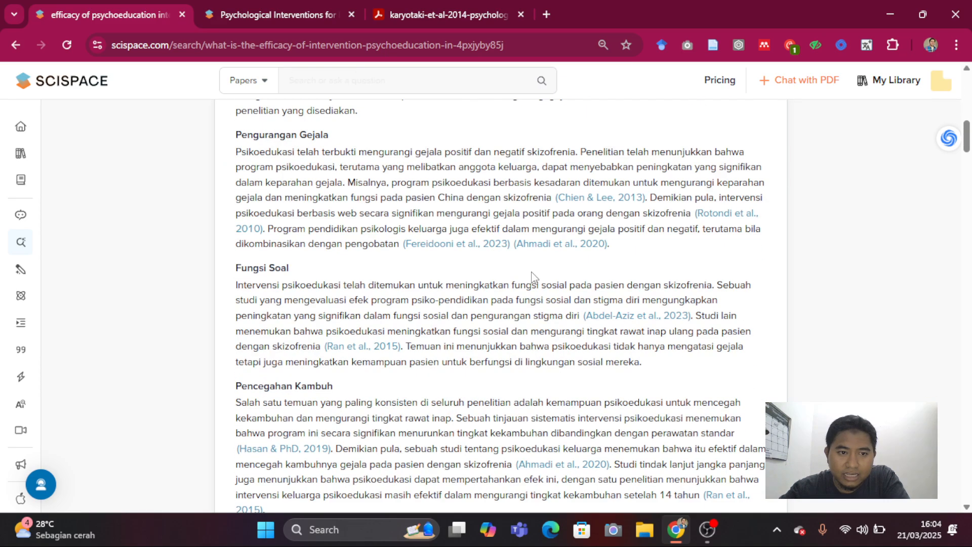
scroll(532, 277, down, 15)
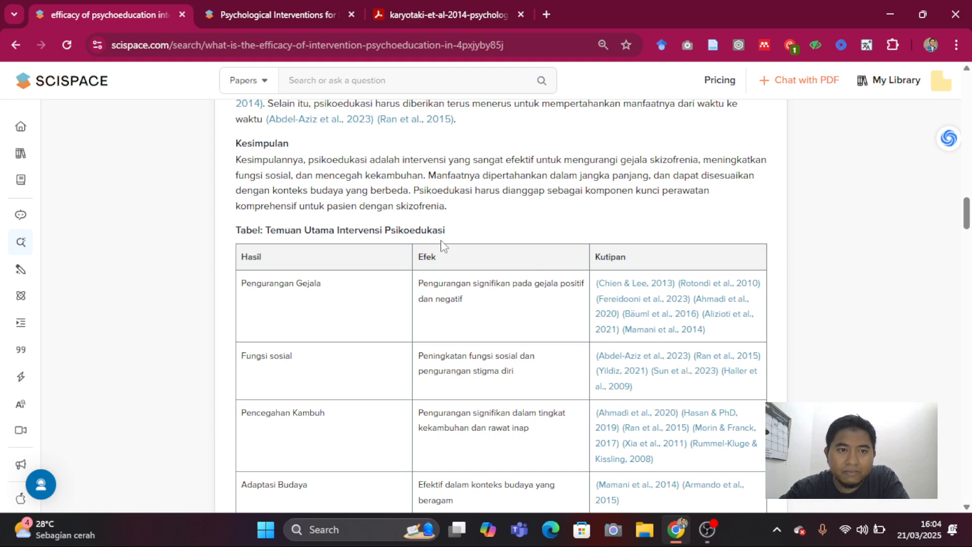
drag(236, 160, 495, 201)
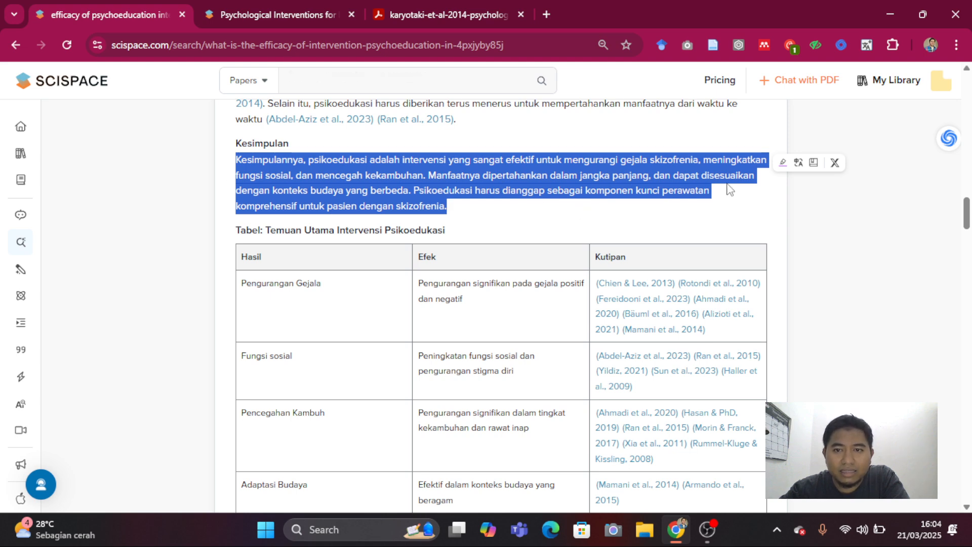
click(503, 205)
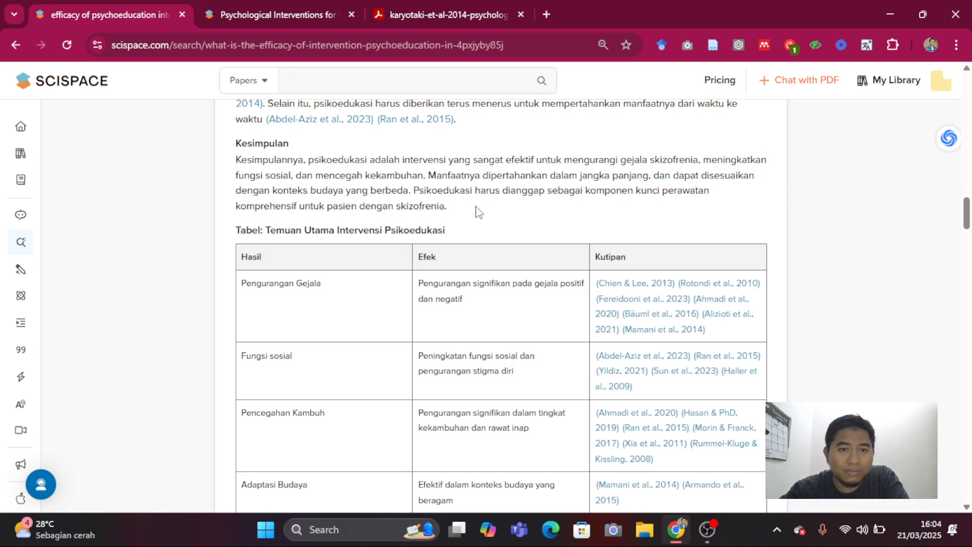
scroll(520, 210, down, 3)
scroll(544, 211, down, 4)
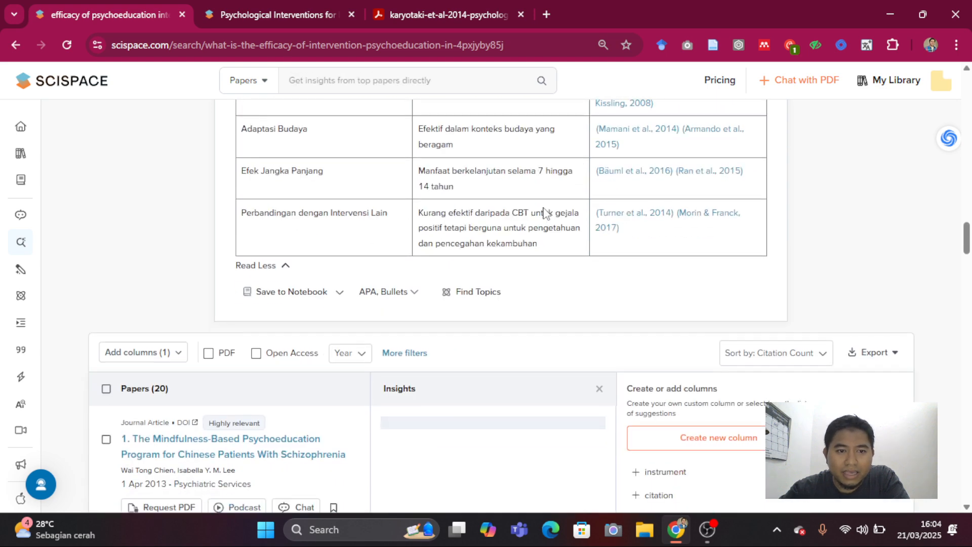
- Save the Indonesian answer to the notebook and check where it was added
click(295, 301)
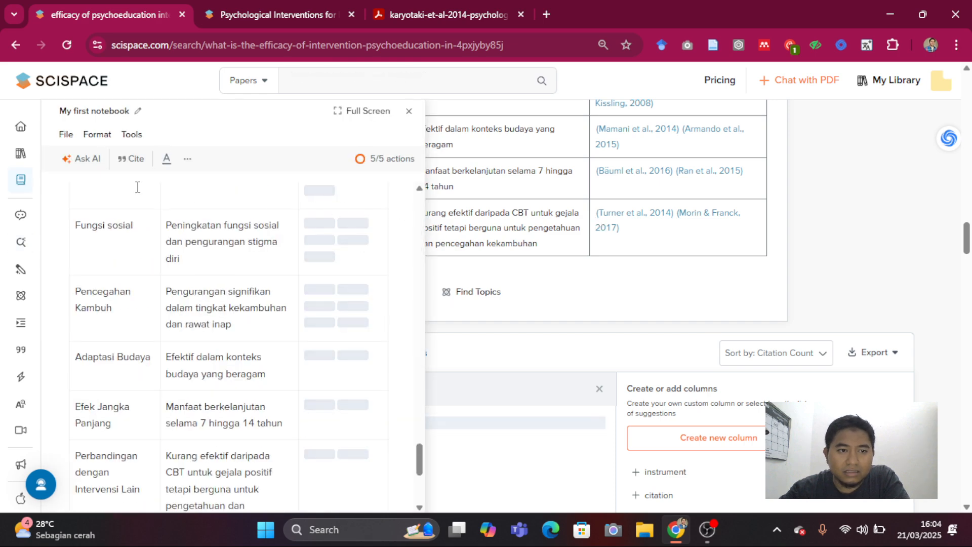
scroll(256, 225, up, 15)
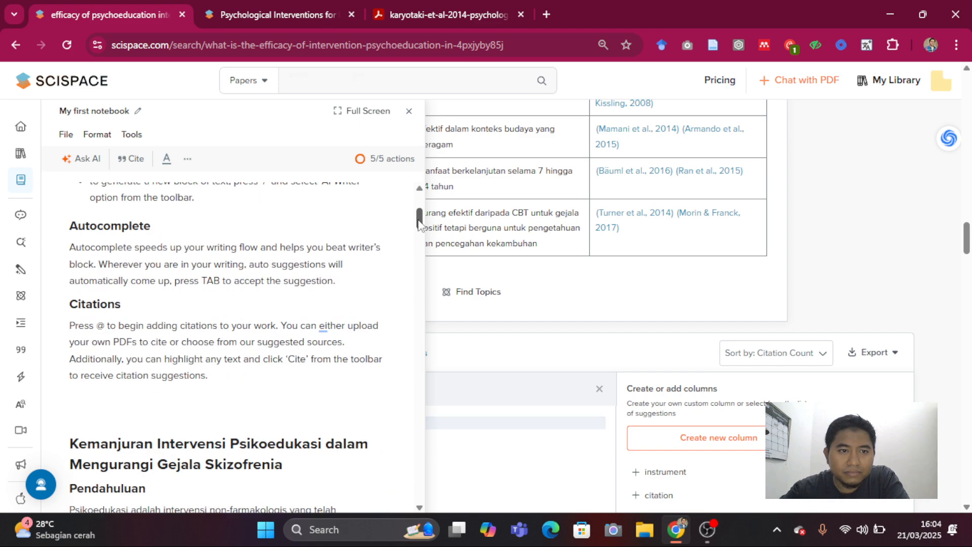
scroll(426, 201, up, 3)
- Try to export the notebook as a .docx file and look over the Basic, Premium and Advanced plan features
click(67, 136)
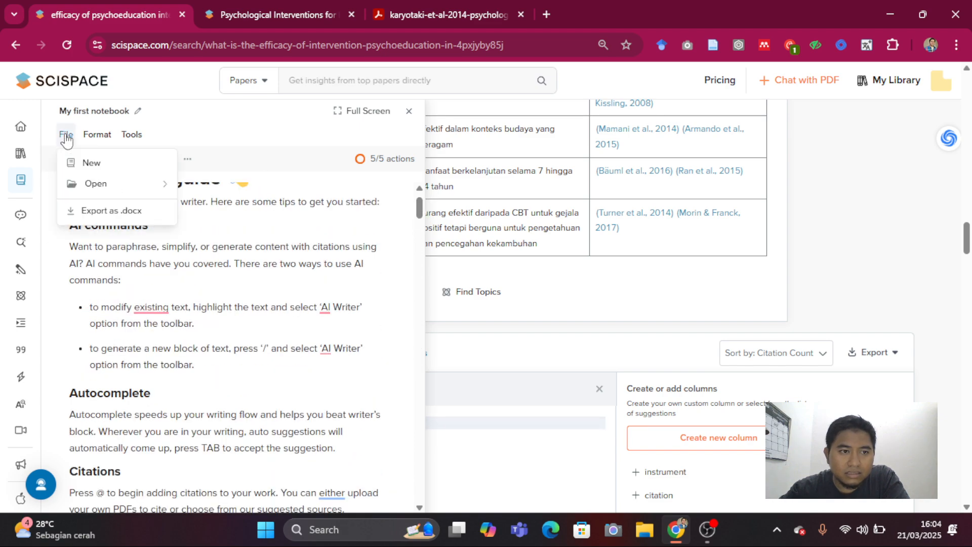
click(115, 212)
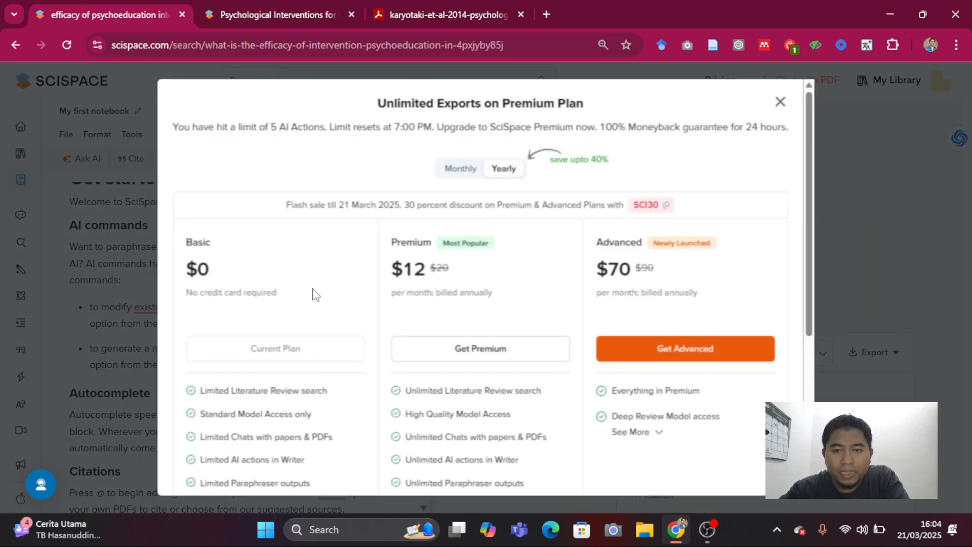
scroll(277, 271, down, 3)
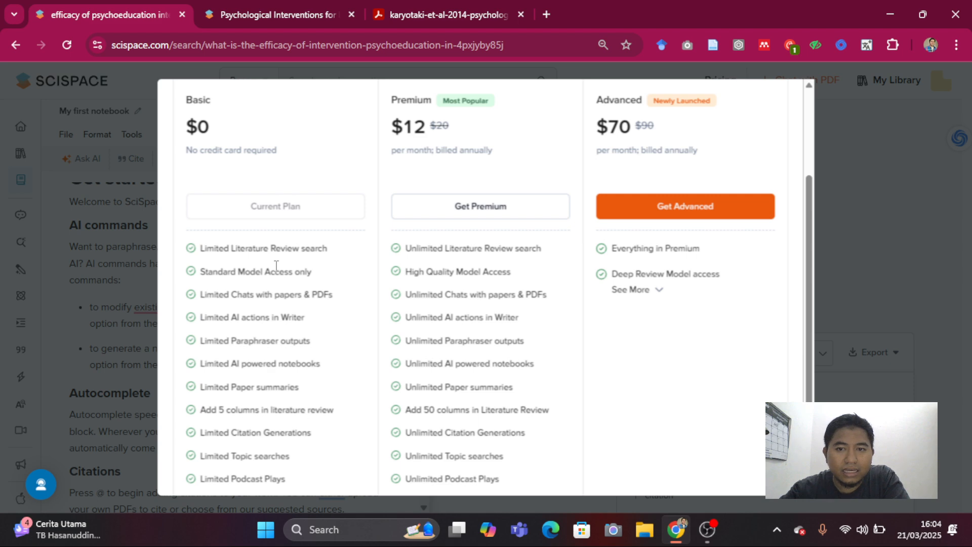
- Dismiss the plan comparison and open My first notebook in full screen
scroll(246, 276, down, 2)
scroll(278, 275, up, 5)
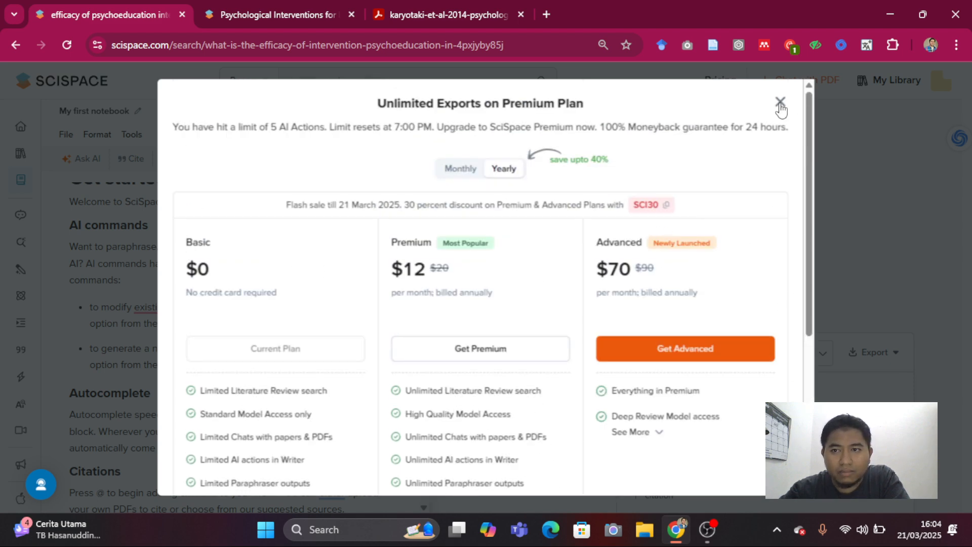
click(780, 103)
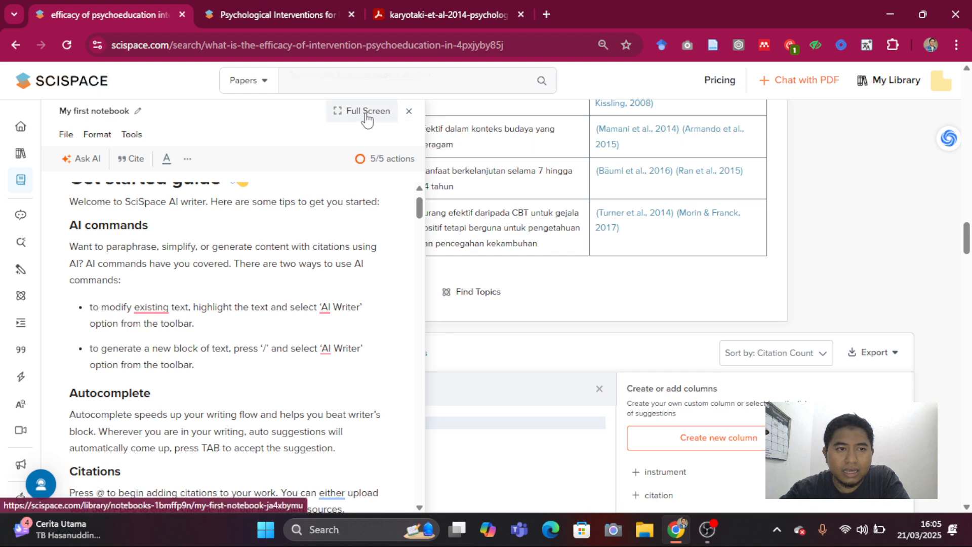
click(365, 111)
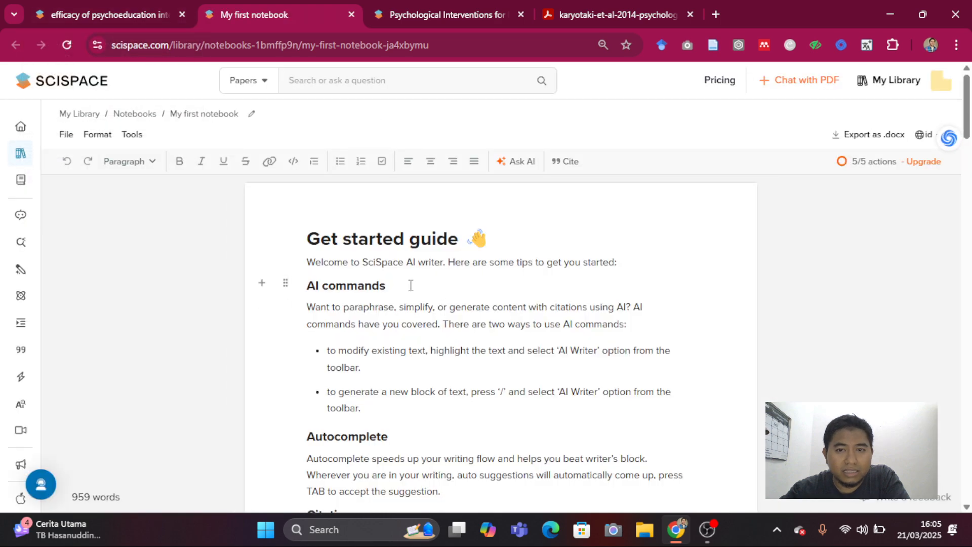
- Look through the saved Indonesian answer in the full-screen notebook and try to export it as a .docx file
scroll(528, 218, down, 15)
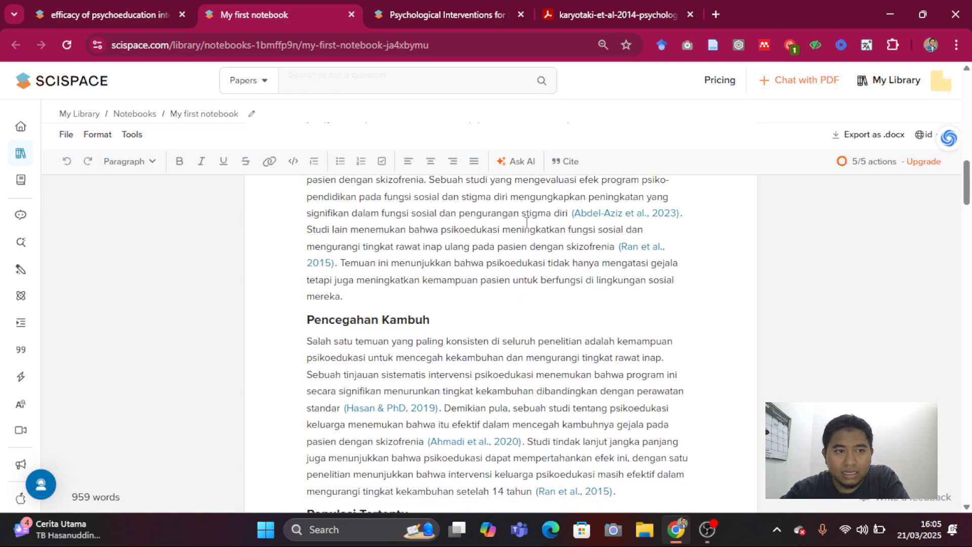
scroll(525, 218, down, 10)
scroll(525, 218, up, 11)
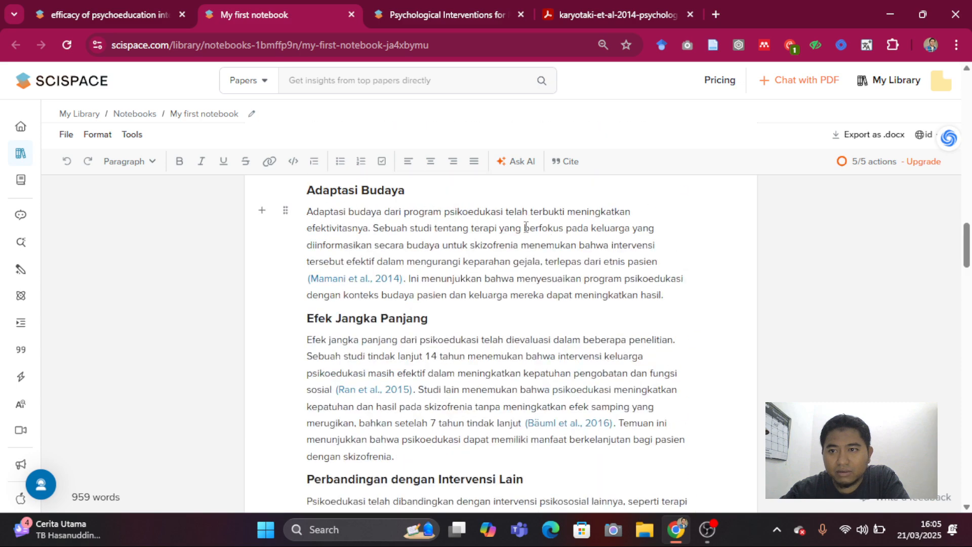
click(861, 135)
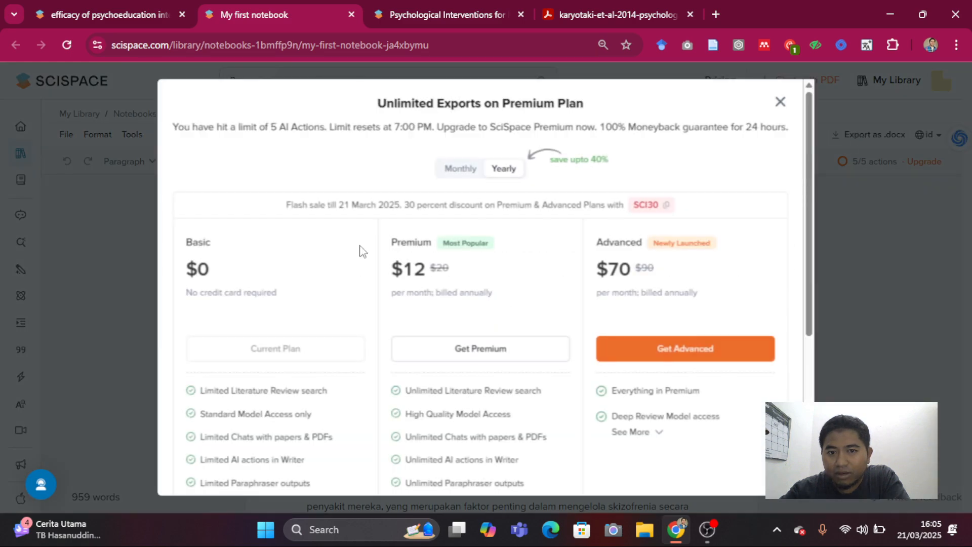
click(780, 101)
scroll(516, 278, up, 15)
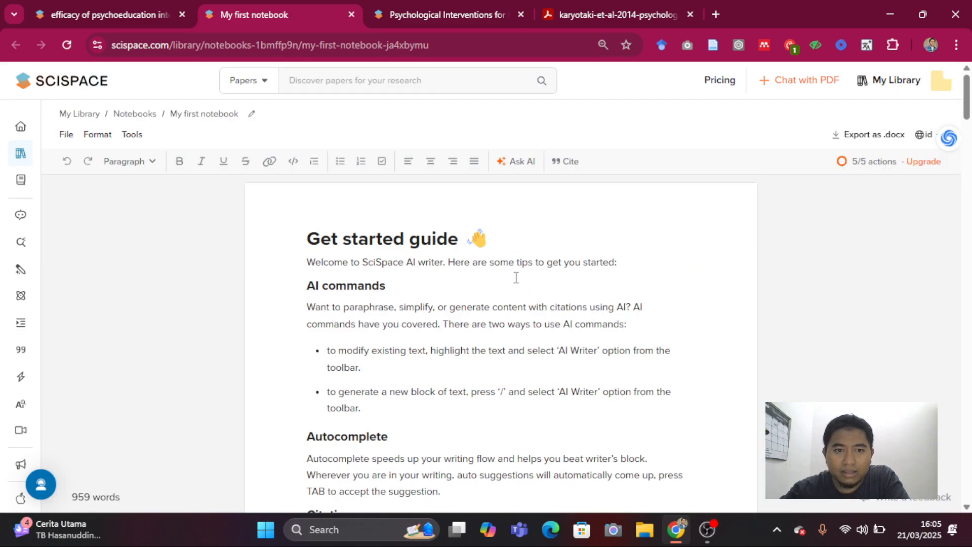
- Select the entire content of the notebook, from the Get started guide to the end, and copy it
drag(307, 236, 397, 378)
scroll(398, 380, down, 20)
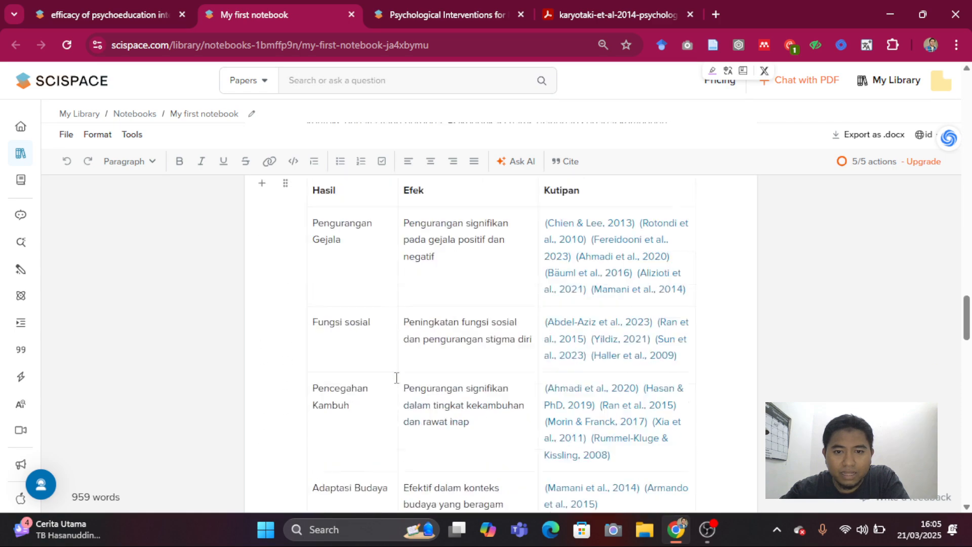
scroll(398, 380, up, 10)
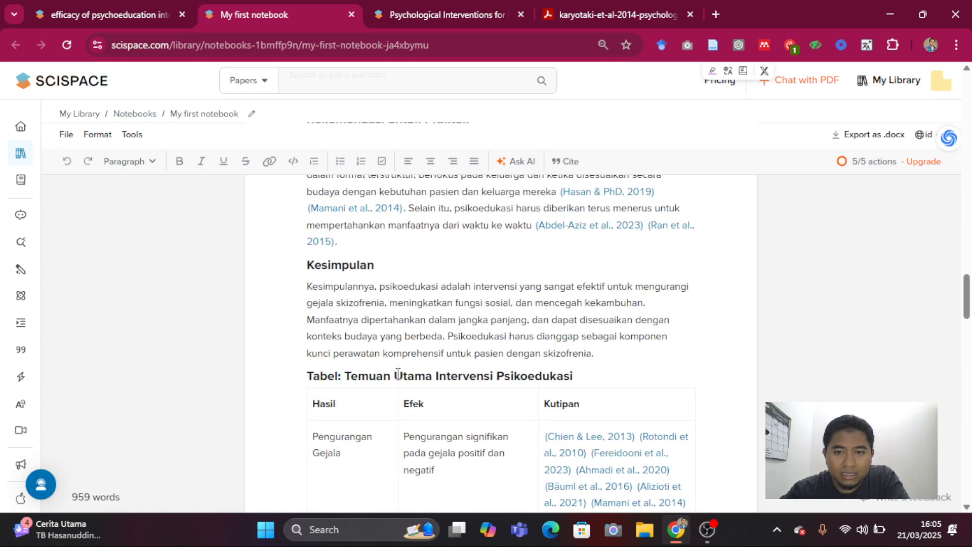
scroll(398, 375, down, 4)
scroll(406, 369, down, 4)
scroll(522, 334, up, 5)
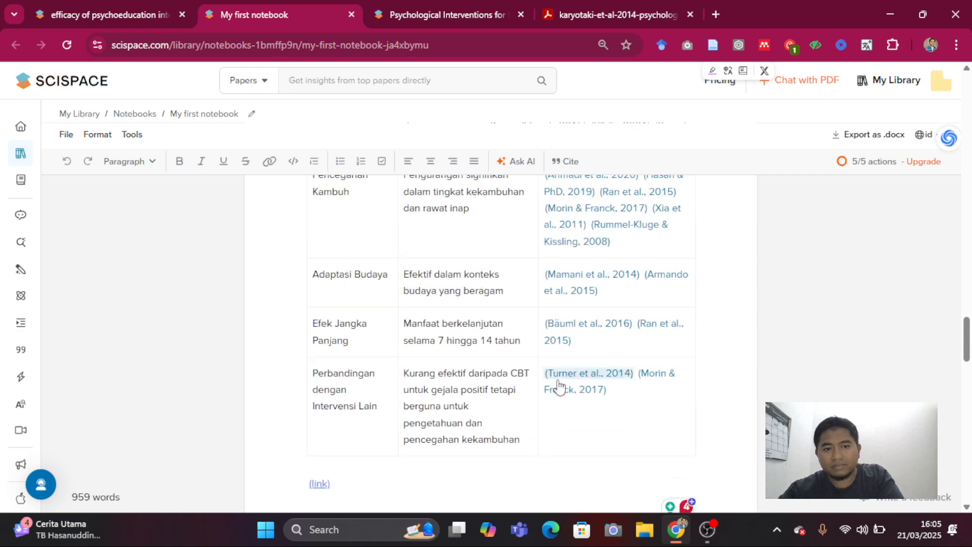
click(540, 440)
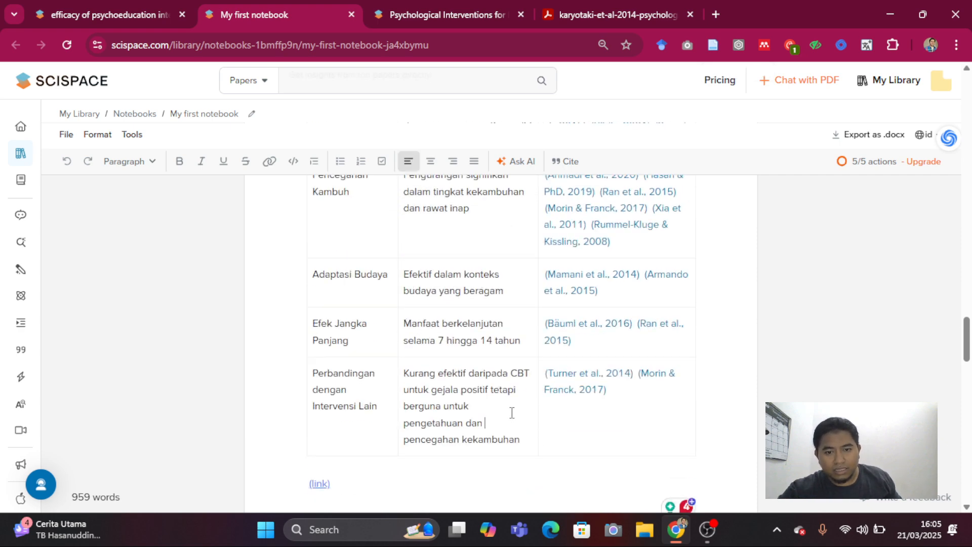
key(ctrl+a)
right_click(456, 202)
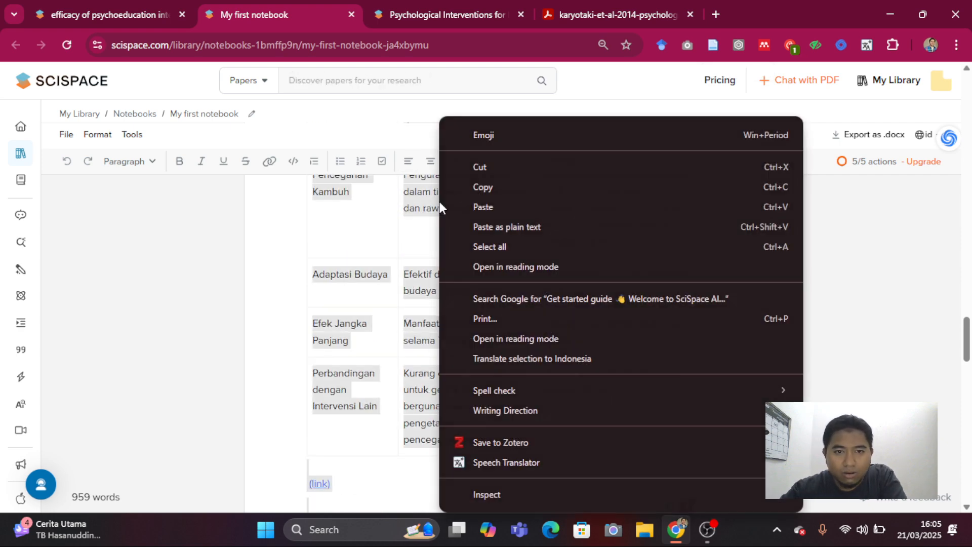
click(477, 189)
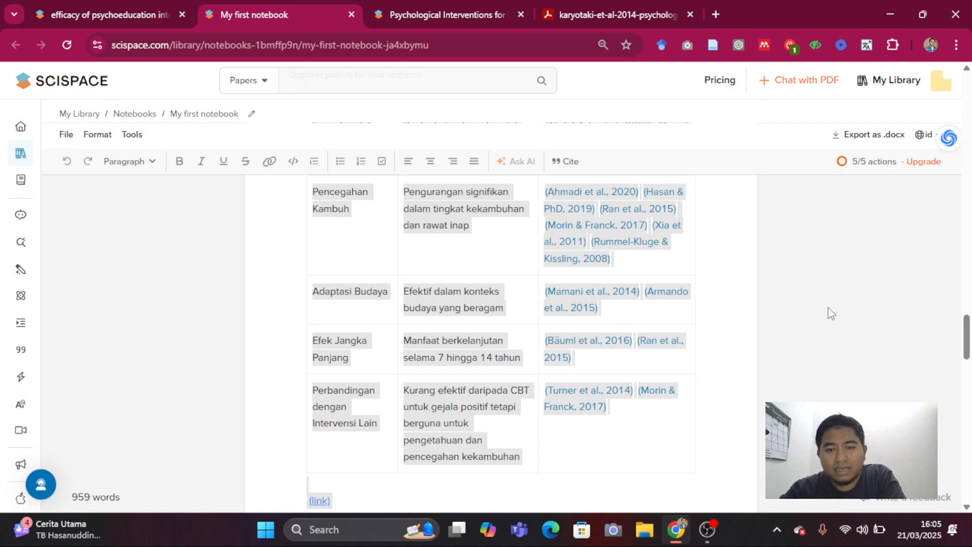
- Switch to Word, create a blank document and paste the copied notebook content into it
scroll(827, 312, up, 15)
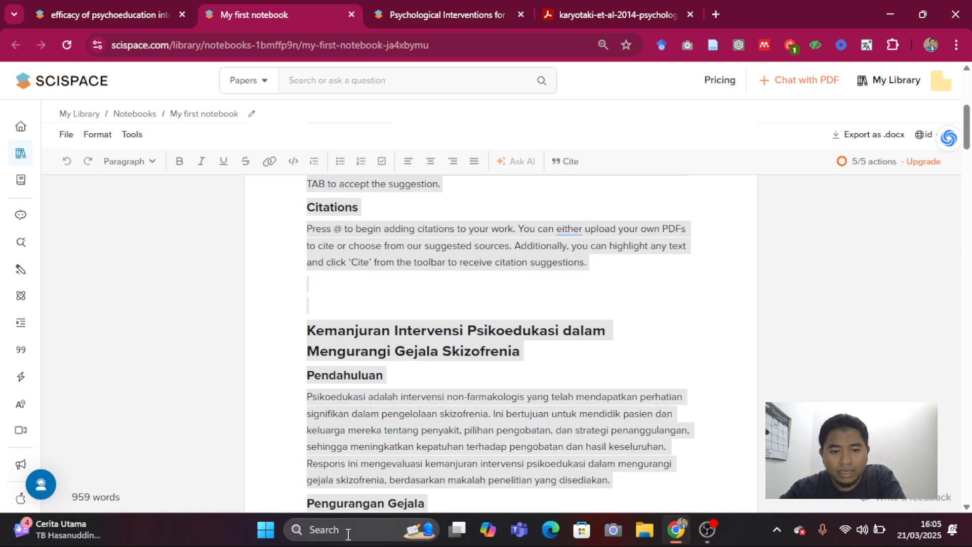
click(346, 529)
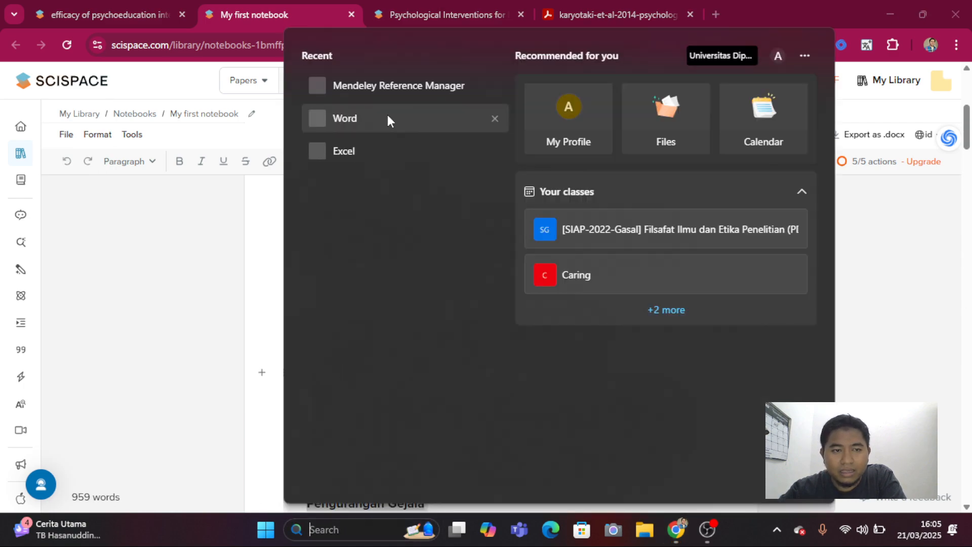
click(393, 117)
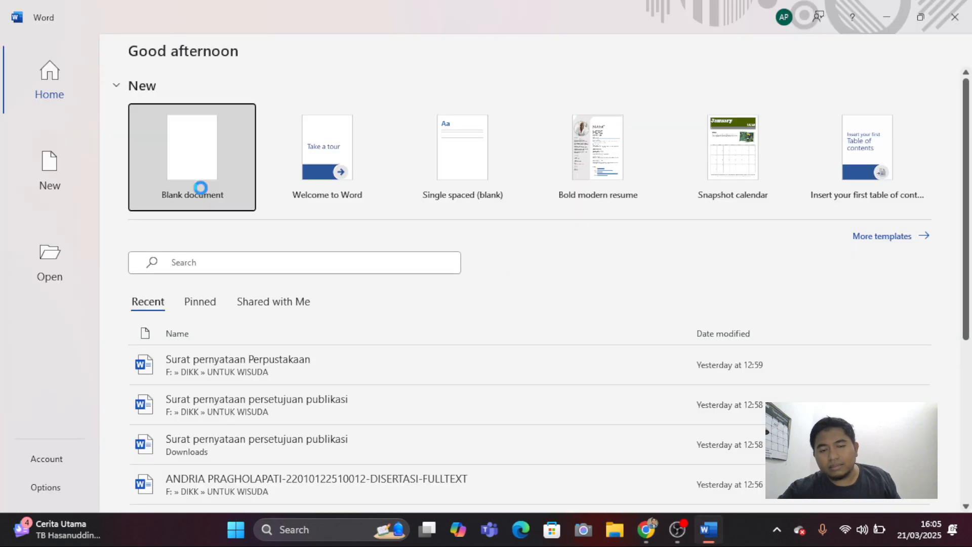
click(199, 190)
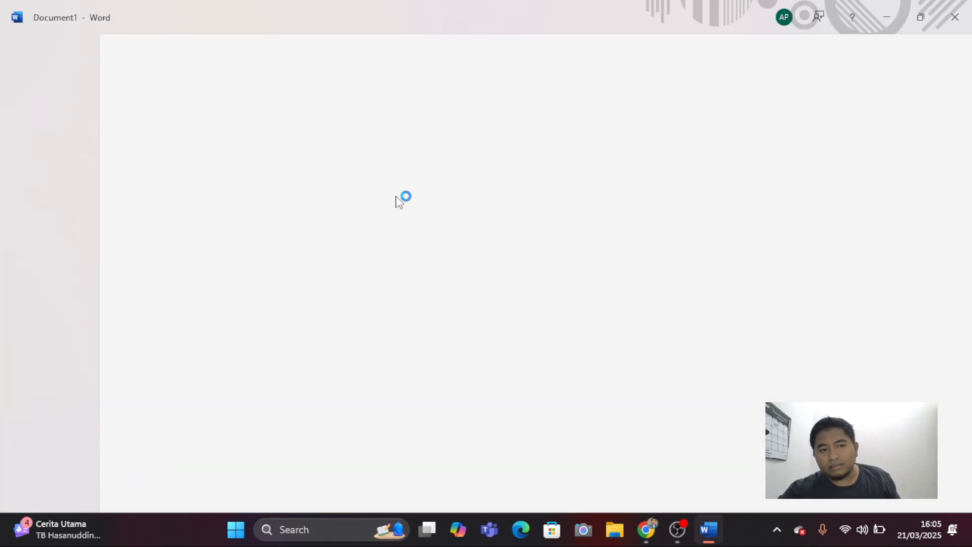
key(ctrl+v)
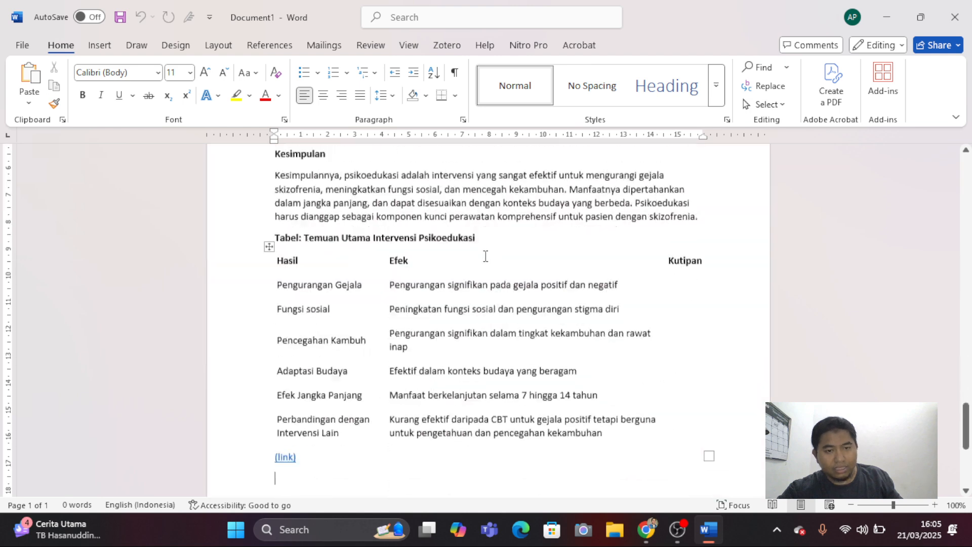
- Review the pasted text in the Word document from the findings table up to the first page, and return to the SciSpace notebook
scroll(653, 356, up, 10)
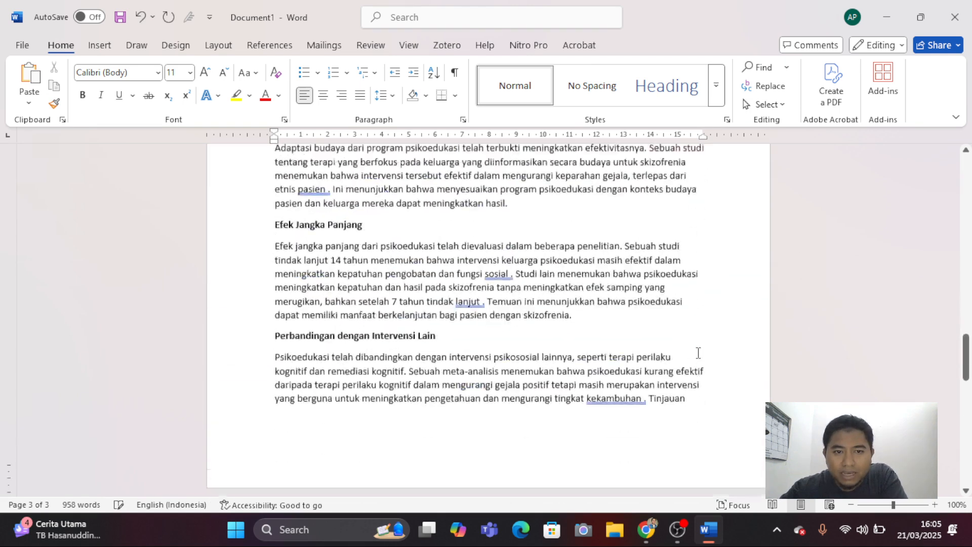
scroll(694, 357, down, 15)
scroll(694, 357, up, 15)
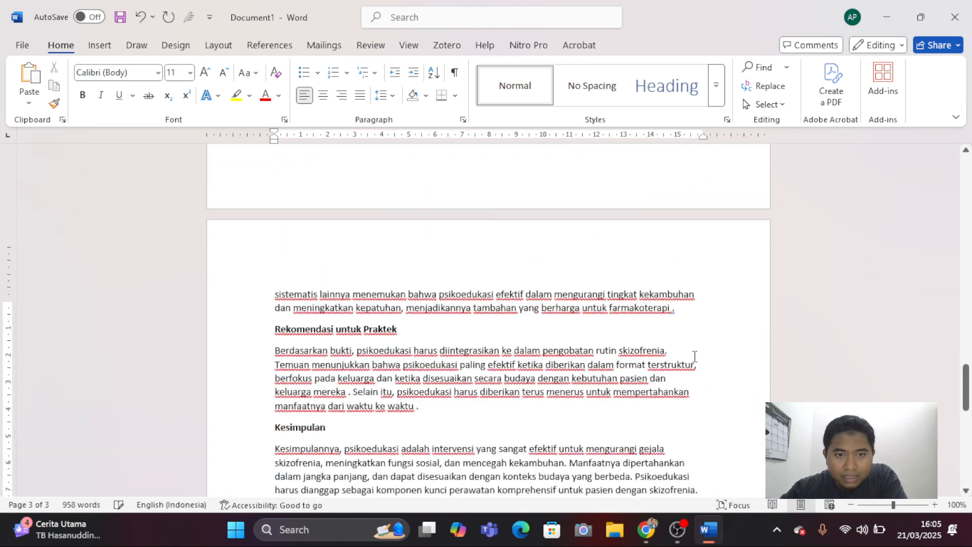
scroll(693, 354, up, 20)
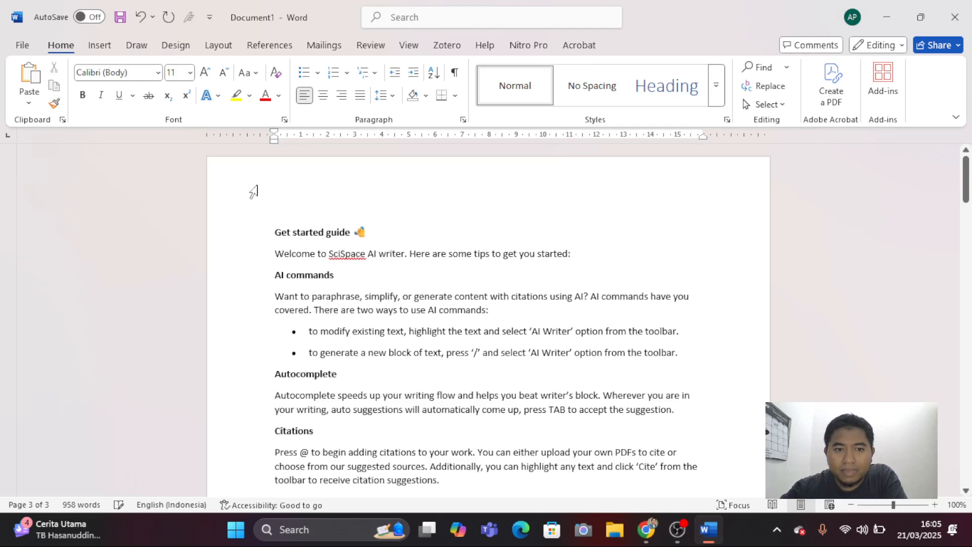
click(887, 17)
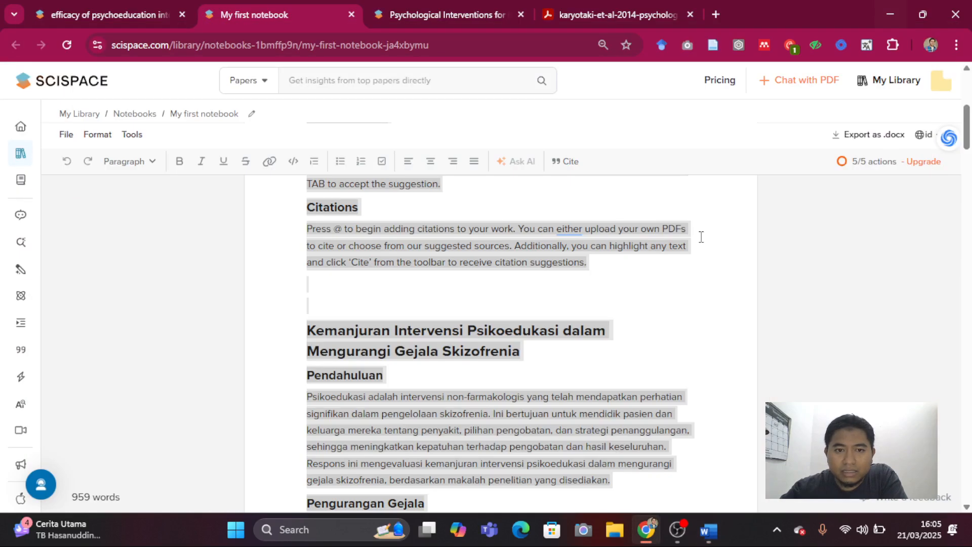
- Examine the References section at the end of the notebook and try to unlock the hidden references
scroll(569, 317, down, 20)
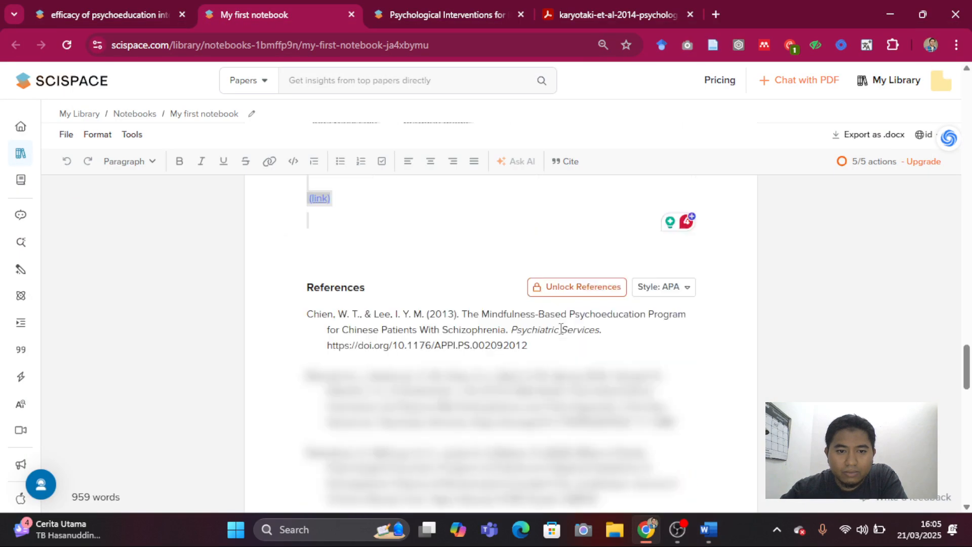
scroll(560, 326, up, 5)
scroll(552, 322, down, 4)
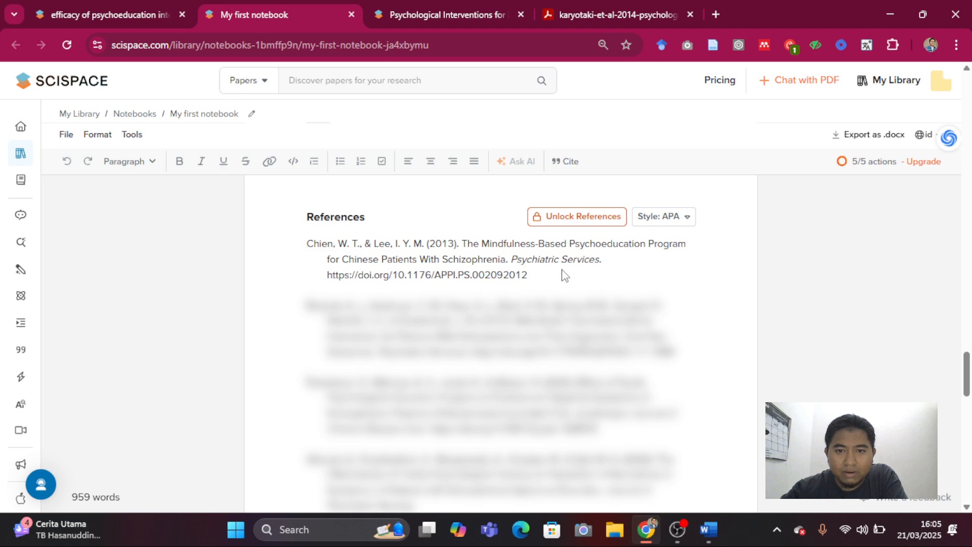
click(589, 220)
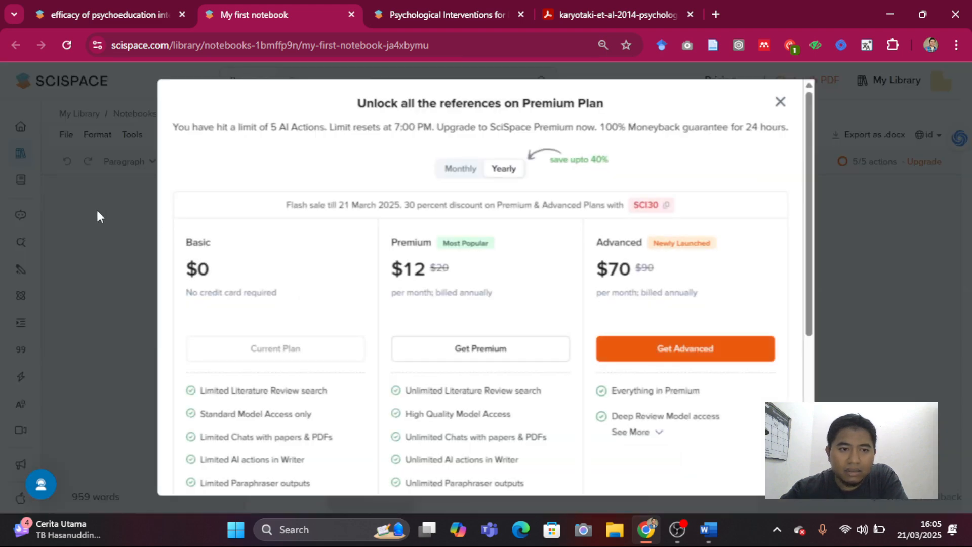
click(781, 103)
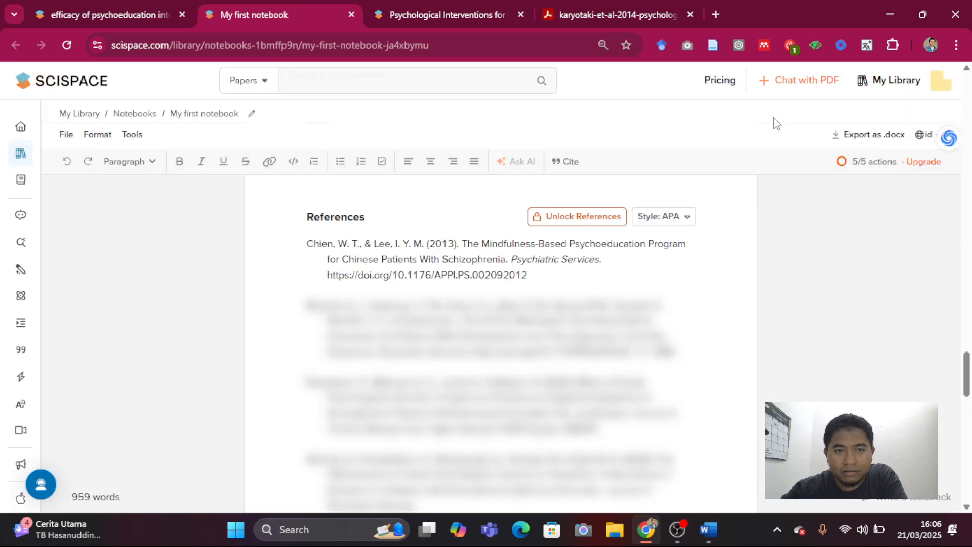
- Go back to the psychoeducation efficacy search results and close the notebook pane there
scroll(696, 297, up, 5)
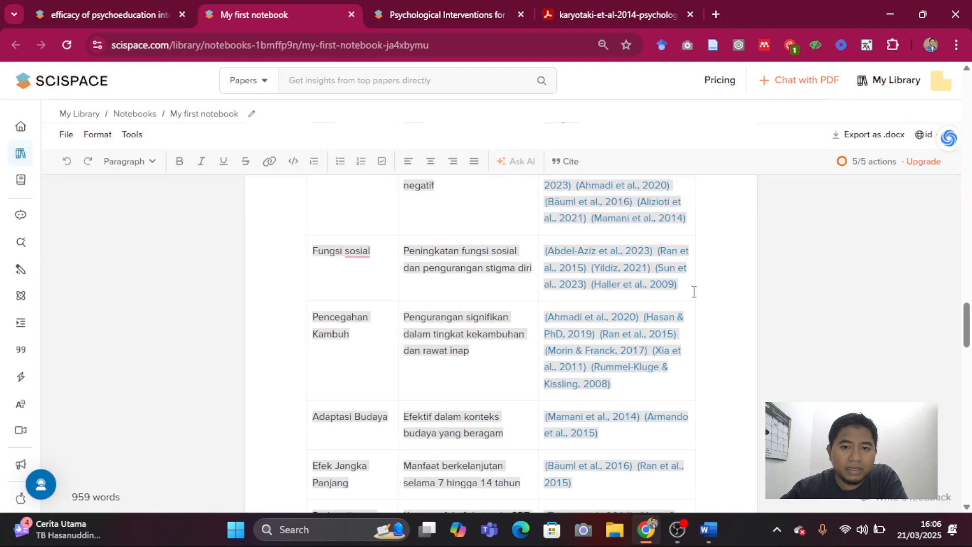
scroll(627, 346, up, 15)
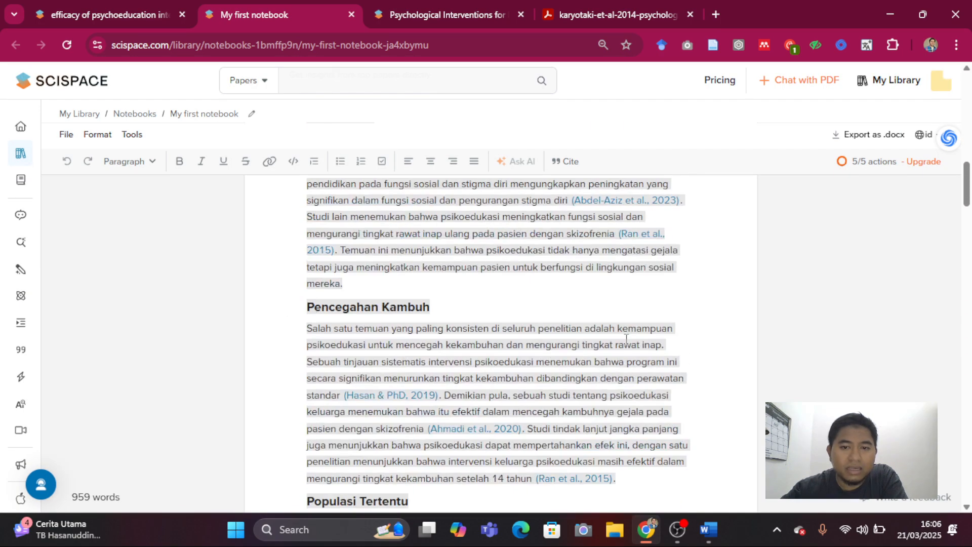
scroll(627, 340, up, 5)
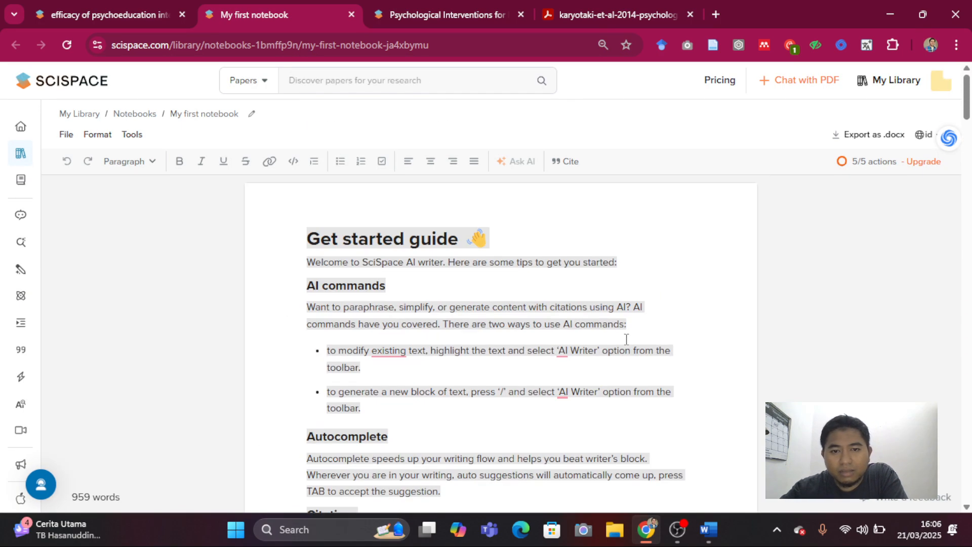
click(150, 14)
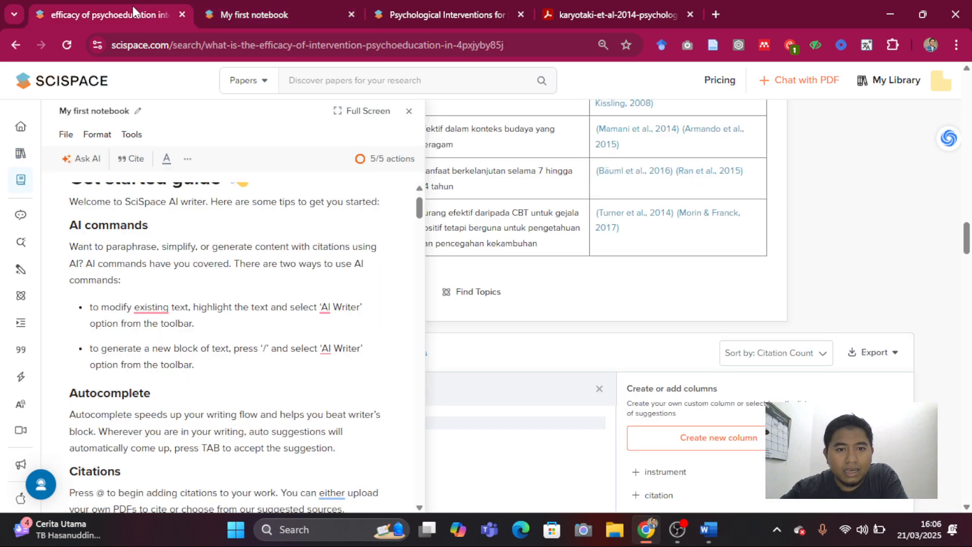
click(870, 167)
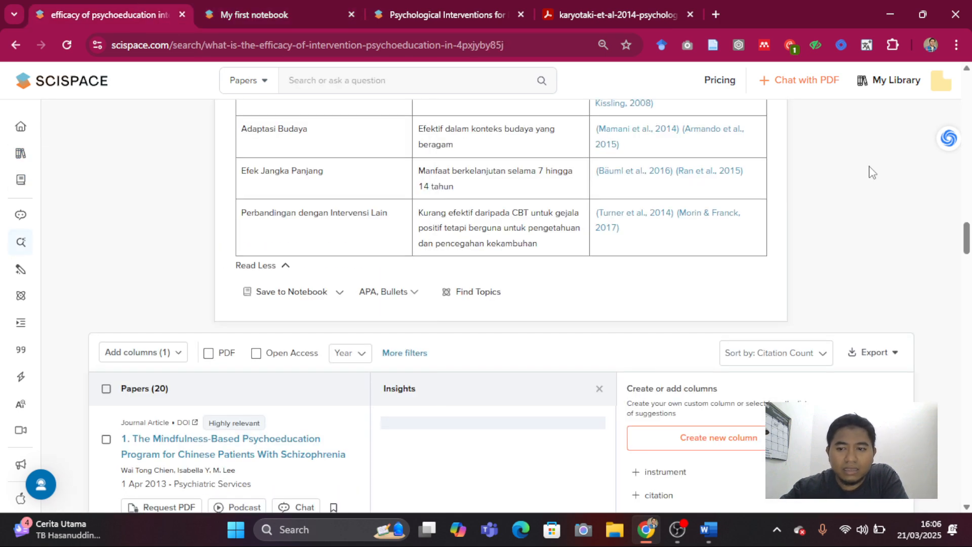